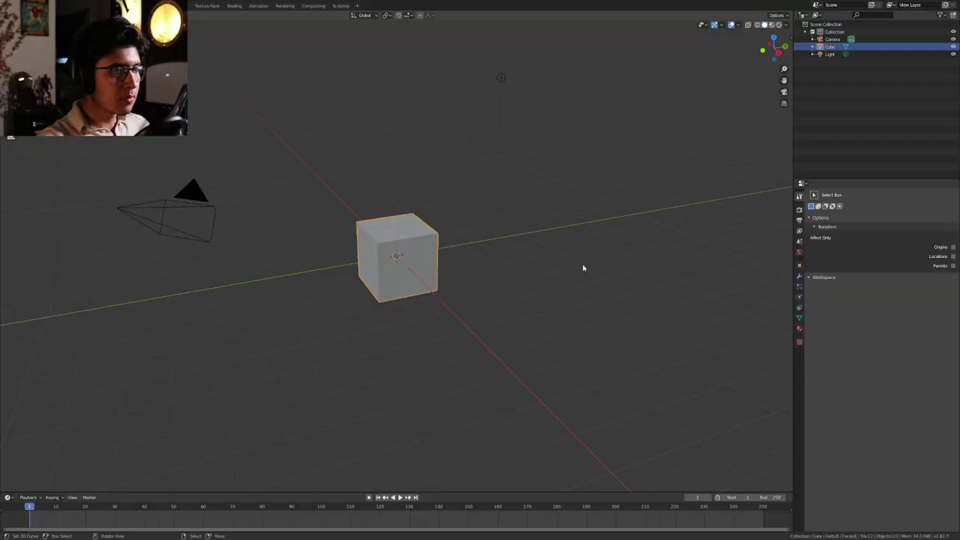
# Set the scene's unit scale to 0.001 and its length unit to millimeters
pyautogui.click(800, 241)
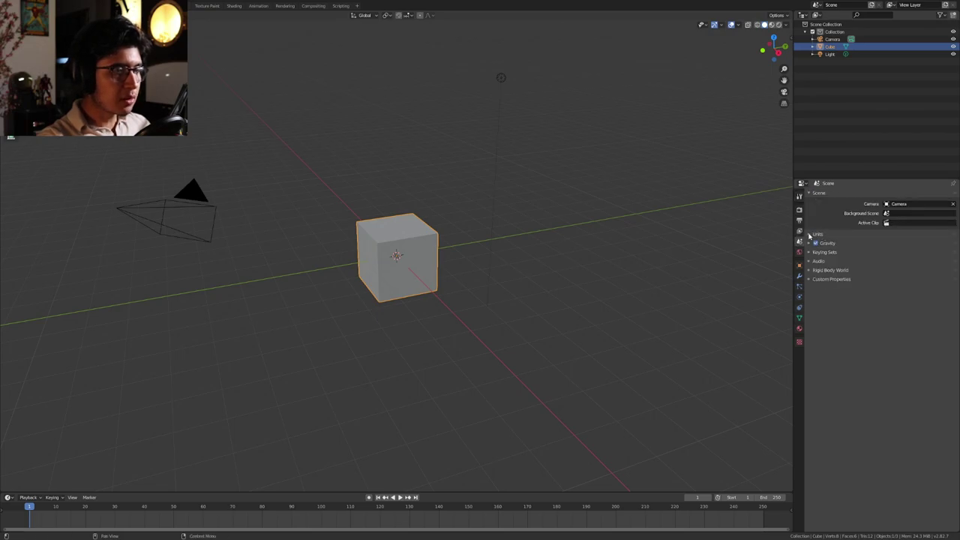
pyautogui.click(809, 234)
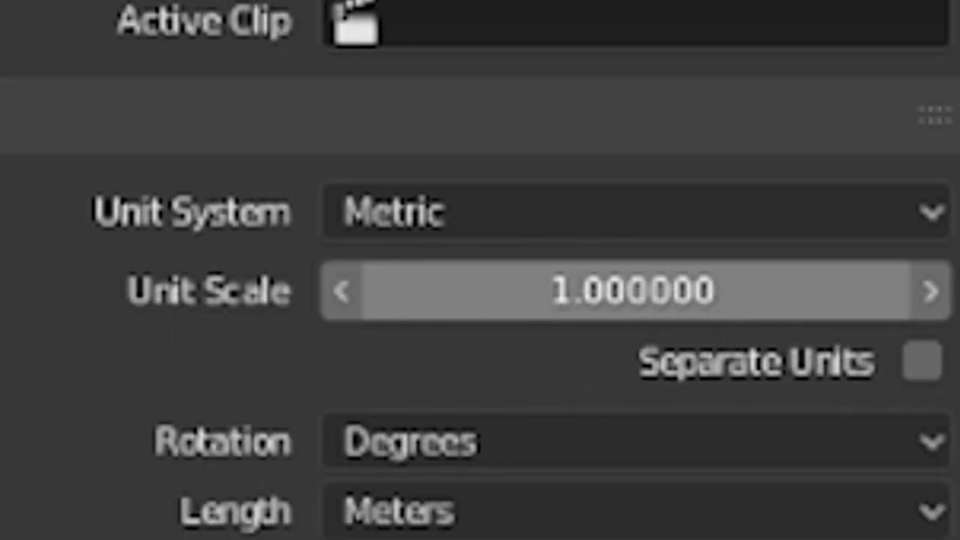
pyautogui.click(629, 292)
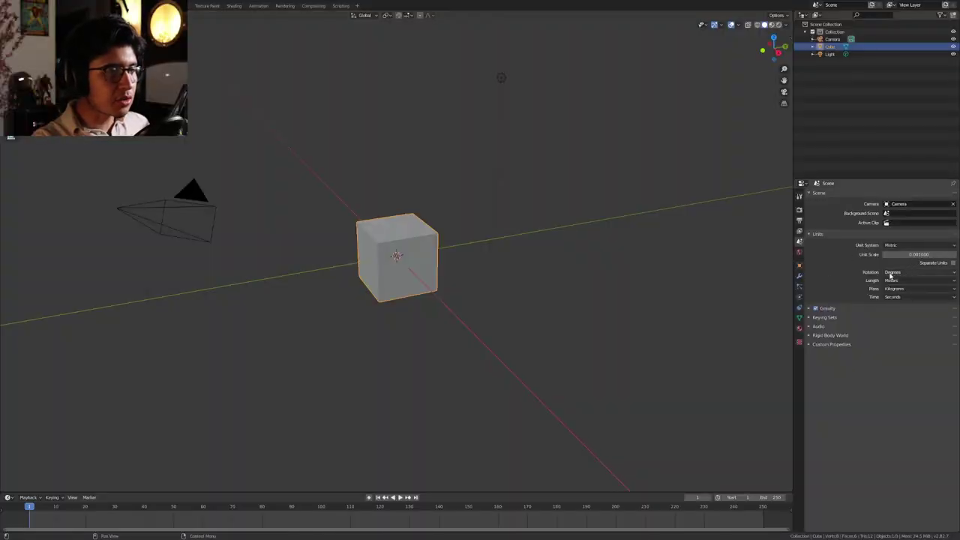
pyautogui.click(900, 281)
pyautogui.click(904, 323)
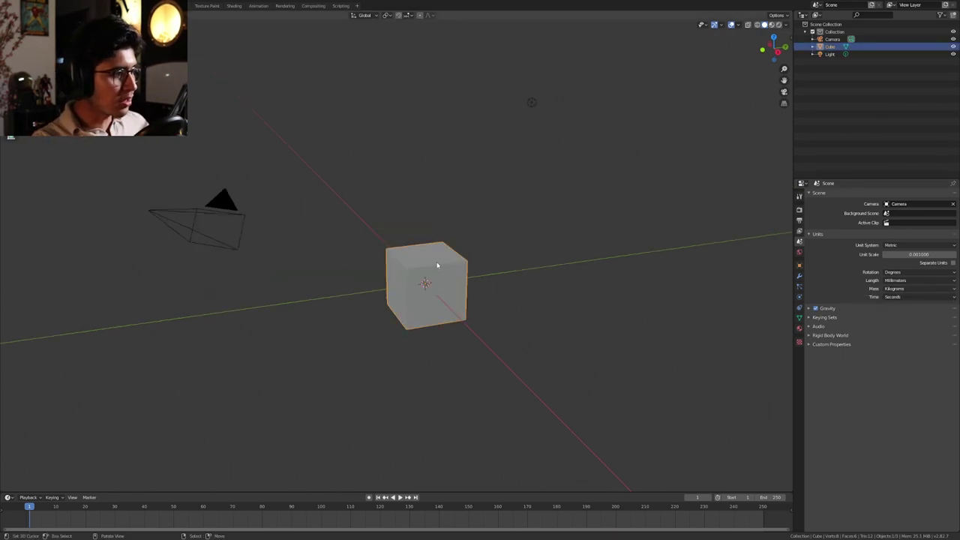
# Delete the default cube, camera and light from the scene
pyautogui.click(518, 295)
pyautogui.scroll(-3, 323, 266)
pyautogui.click(307, 268)
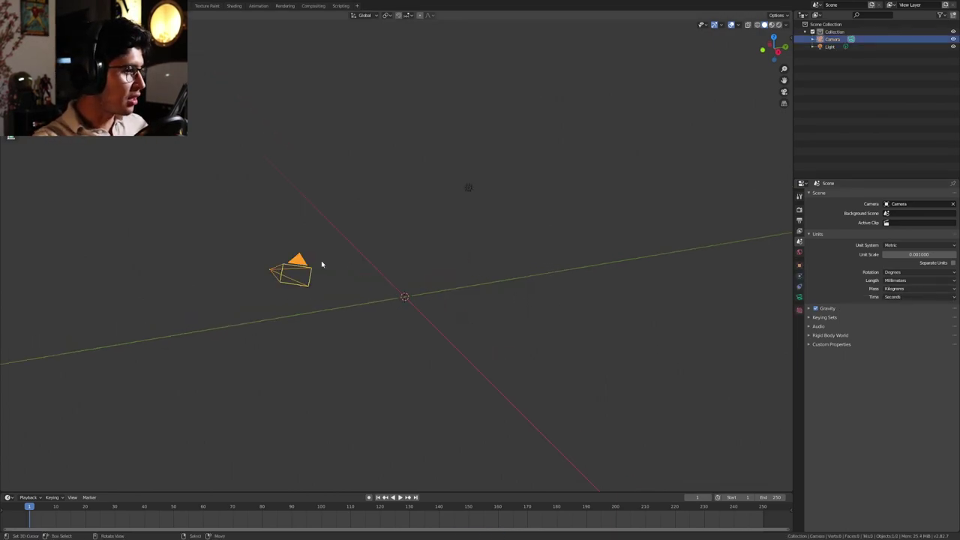
pyautogui.press('Delete')
pyautogui.click(467, 191)
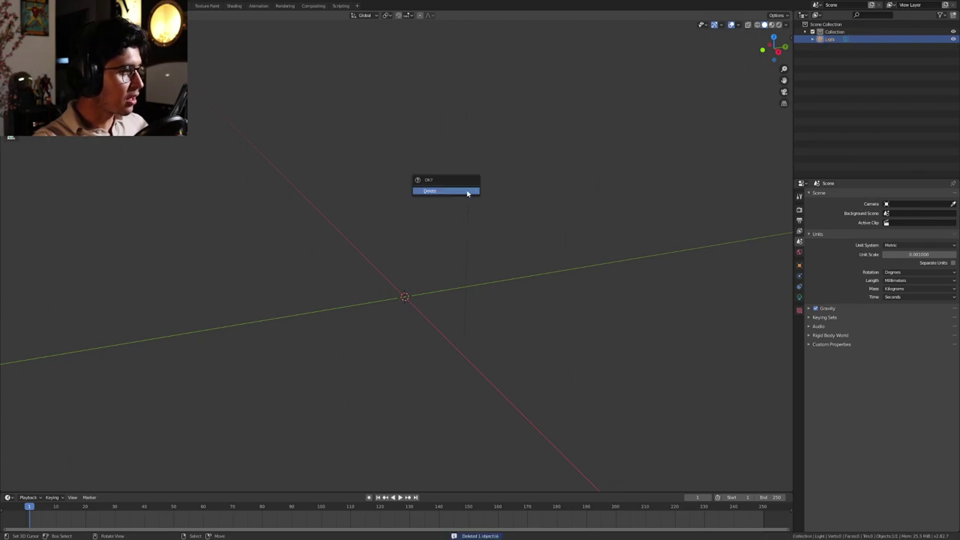
pyautogui.click(467, 190)
pyautogui.moveTo(473, 210); pyautogui.dragTo(493, 275, button='middle')
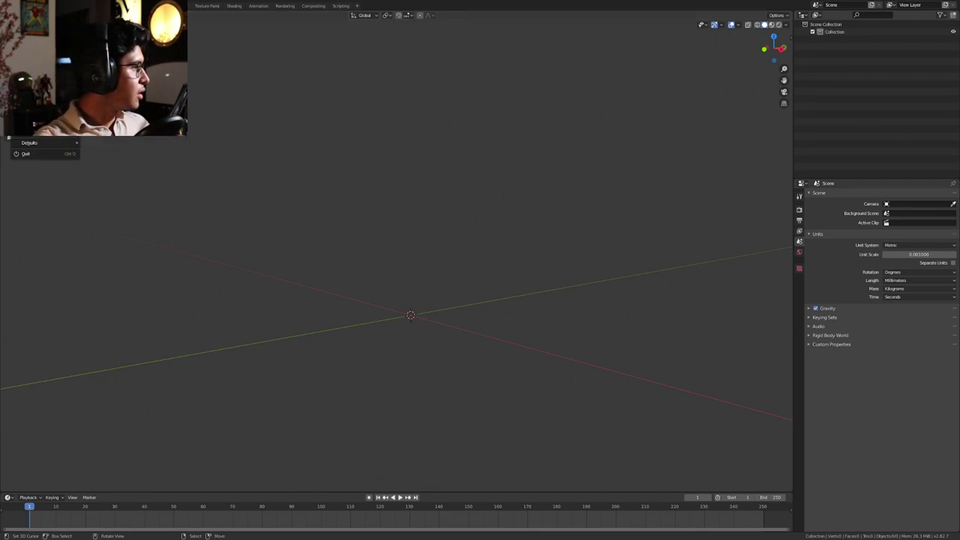
# Import all the helmet part STL files from the folder at scale 1.00
pyautogui.click(107, 143)
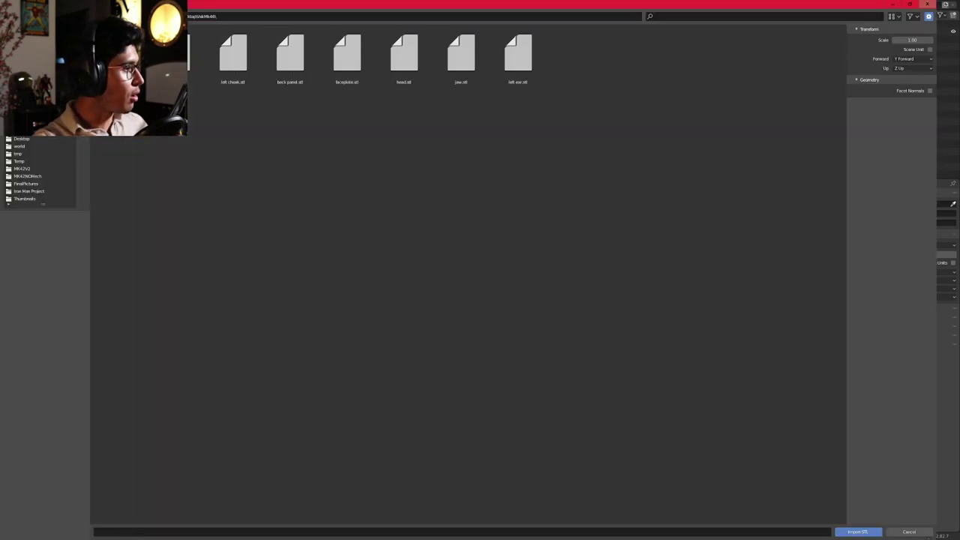
pyautogui.click(506, 65)
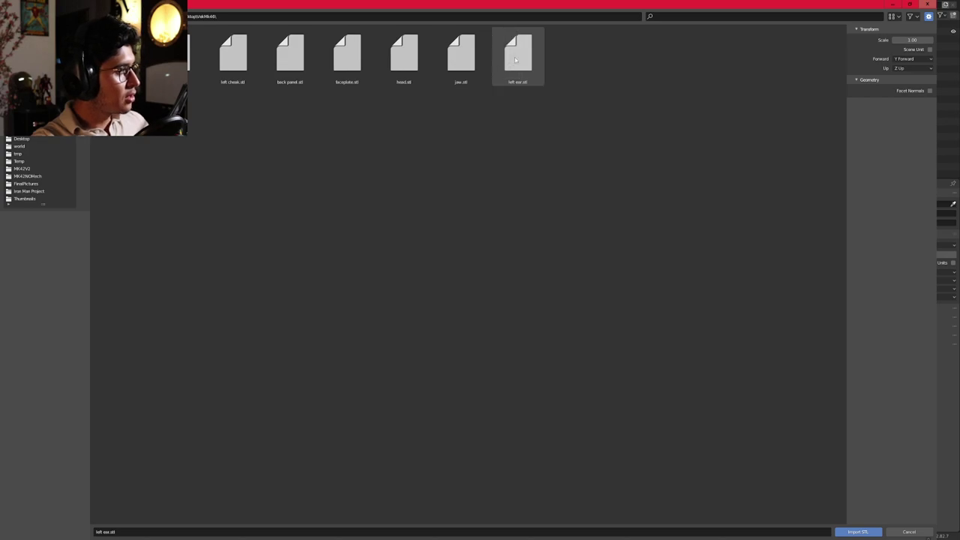
pyautogui.press('a')
pyautogui.click(858, 531)
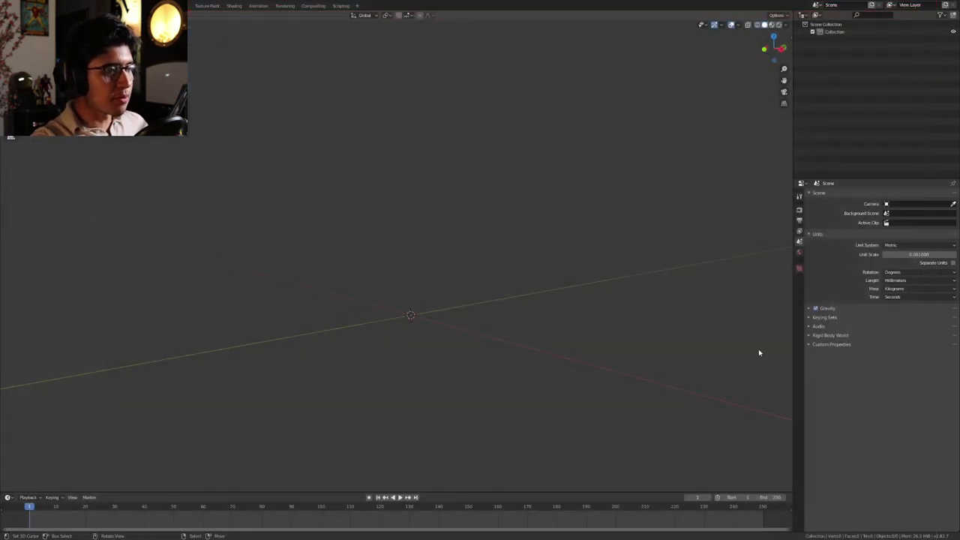
pyautogui.moveTo(399, 198); pyautogui.dragTo(527, 196, button='middle')
pyautogui.scroll(-1, 476, 180)
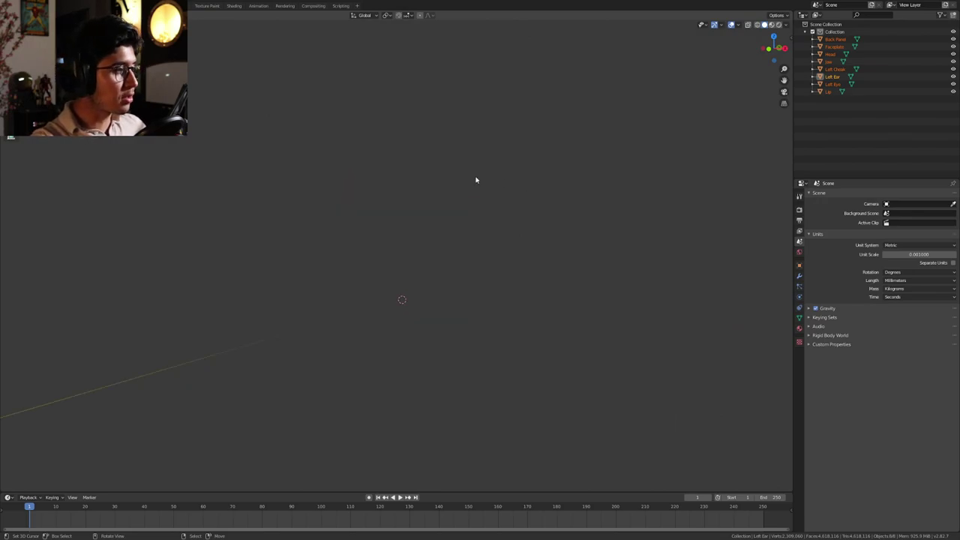
pyautogui.scroll(2, 476, 168)
pyautogui.keyDown('shift'); pyautogui.moveTo(478, 143); pyautogui.dragTo(481, 188, button='middle'); pyautogui.keyUp('shift')
pyautogui.moveTo(535, 210); pyautogui.dragTo(540, 210, button='middle')
# Set the viewport's clip end distance to 10000 mm
pyautogui.press('n')
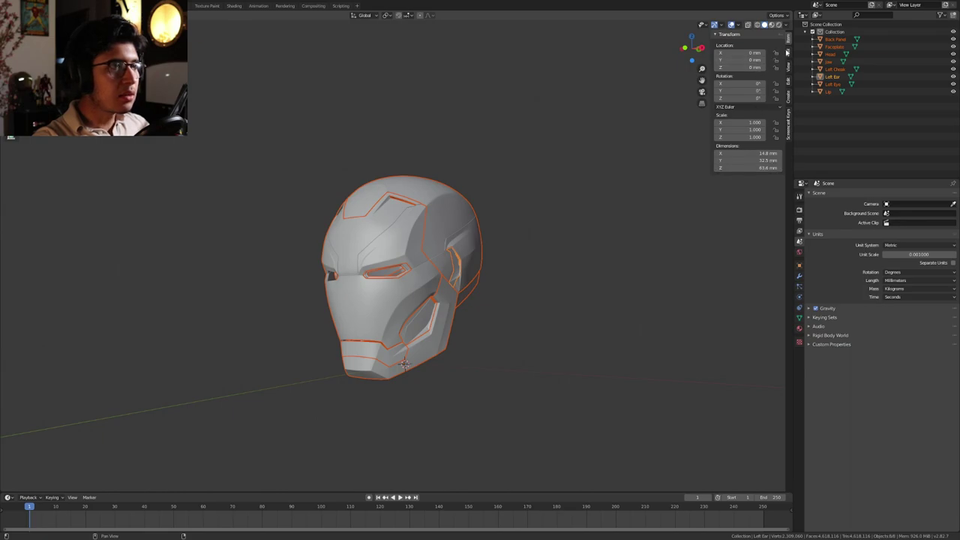
pyautogui.click(788, 65)
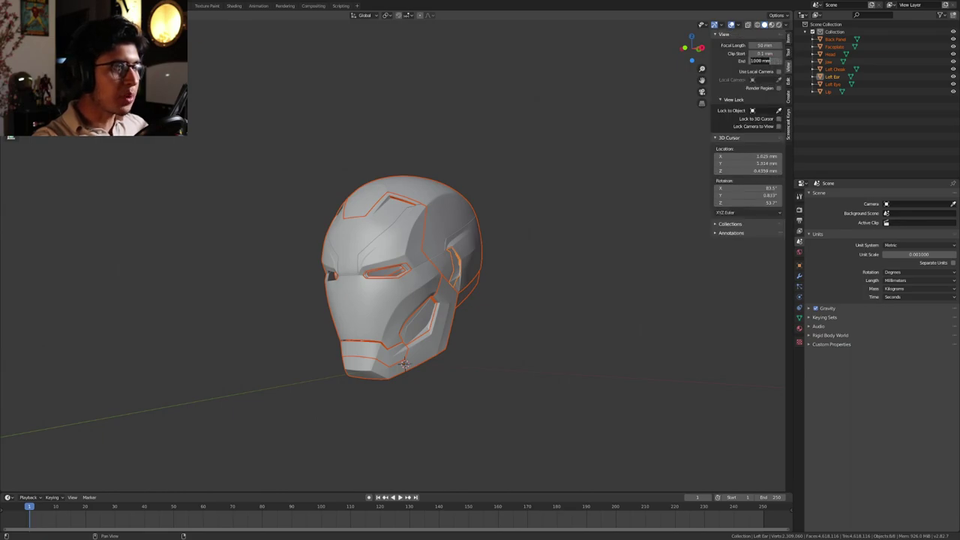
pyautogui.moveTo(450, 247); pyautogui.dragTo(486, 224, button='middle')
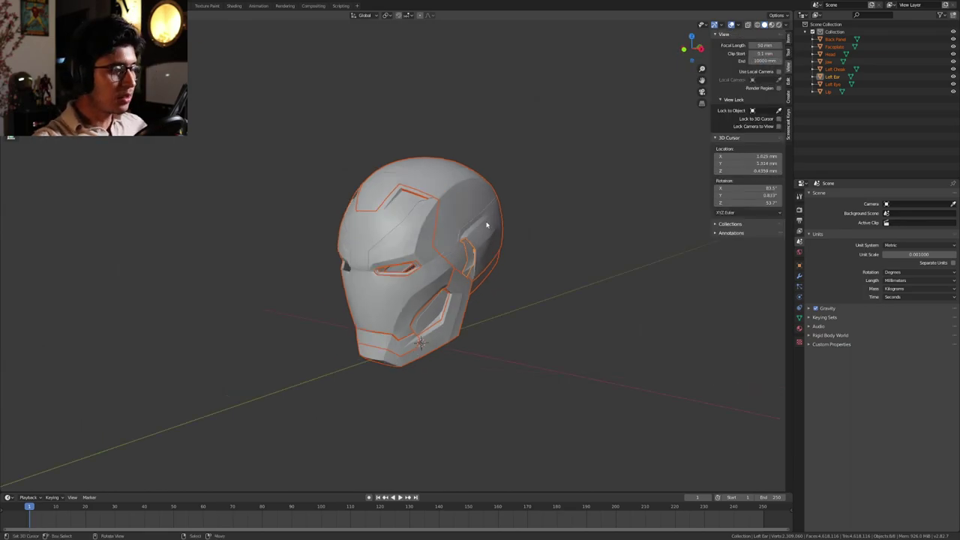
pyautogui.scroll(-6, 486, 224)
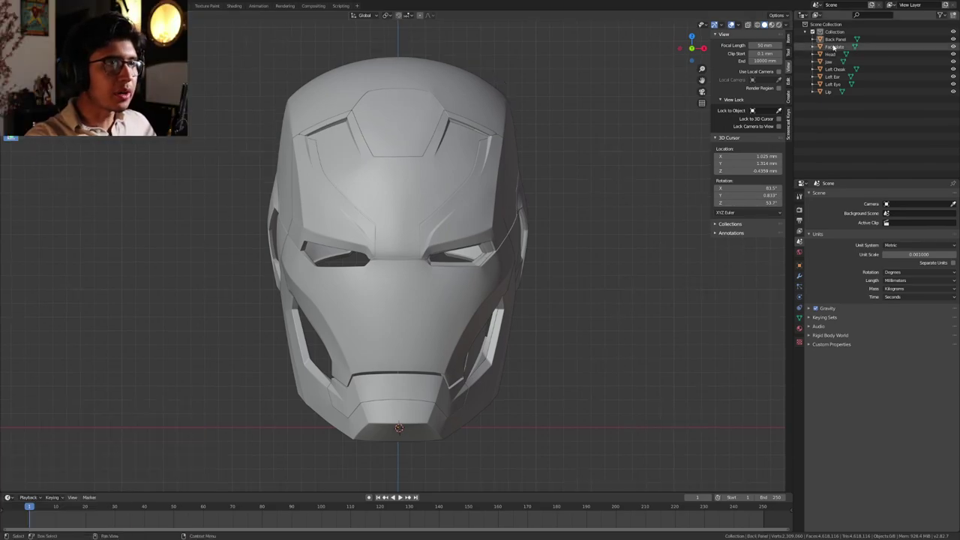
# Select all helmet parts from Back Panel to Lip and scale them down uniformly to about 180 mm wide at the ears
pyautogui.click(834, 39)
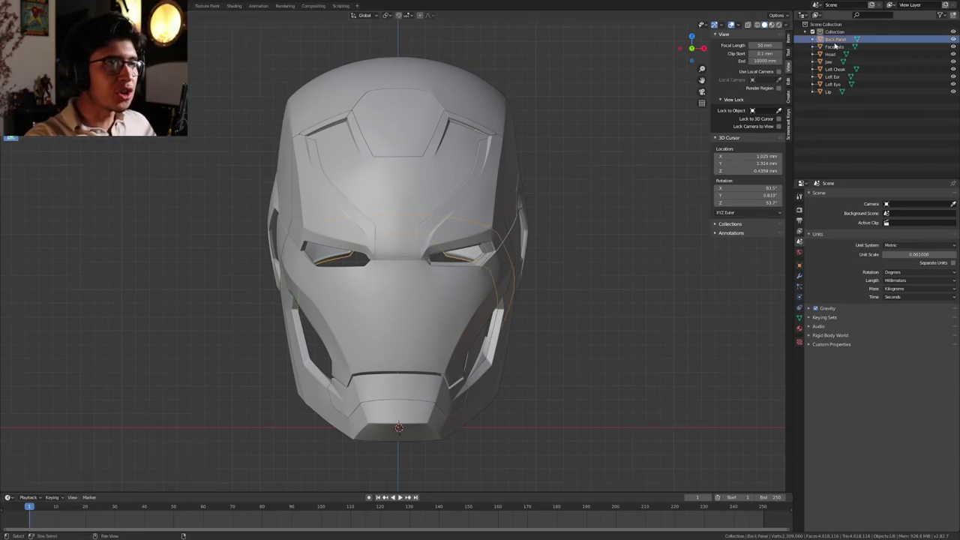
pyautogui.keyDown('shift'); pyautogui.click(829, 92); pyautogui.keyUp('shift')
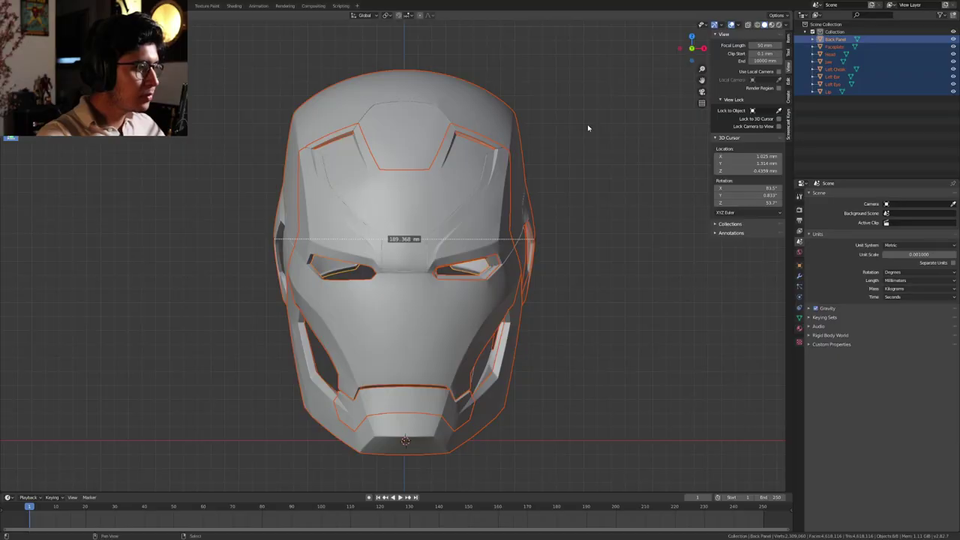
pyautogui.scroll(2, 588, 142)
pyautogui.scroll(-1, 587, 139)
pyautogui.keyDown('shift'); pyautogui.moveTo(587, 148); pyautogui.dragTo(585, 144, button='middle'); pyautogui.keyUp('shift')
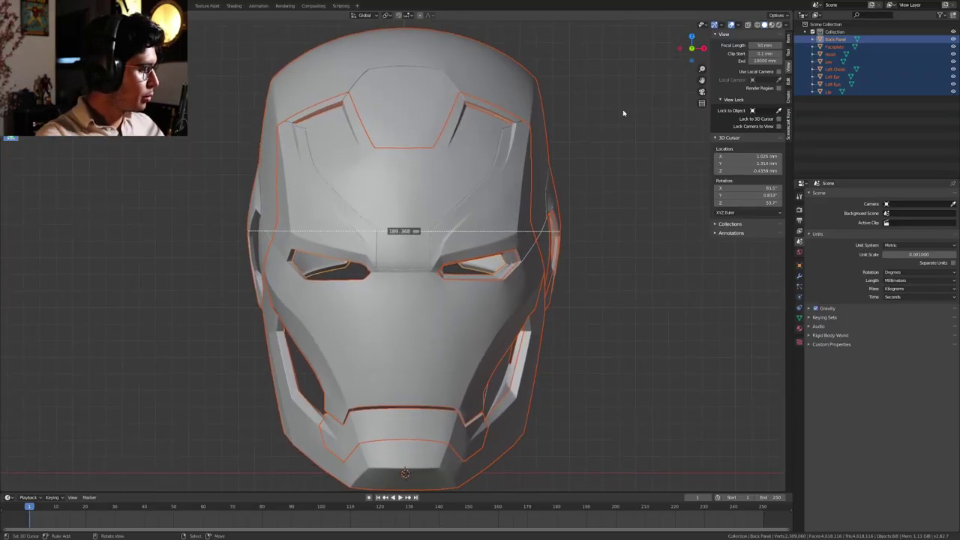
pyautogui.press('s')
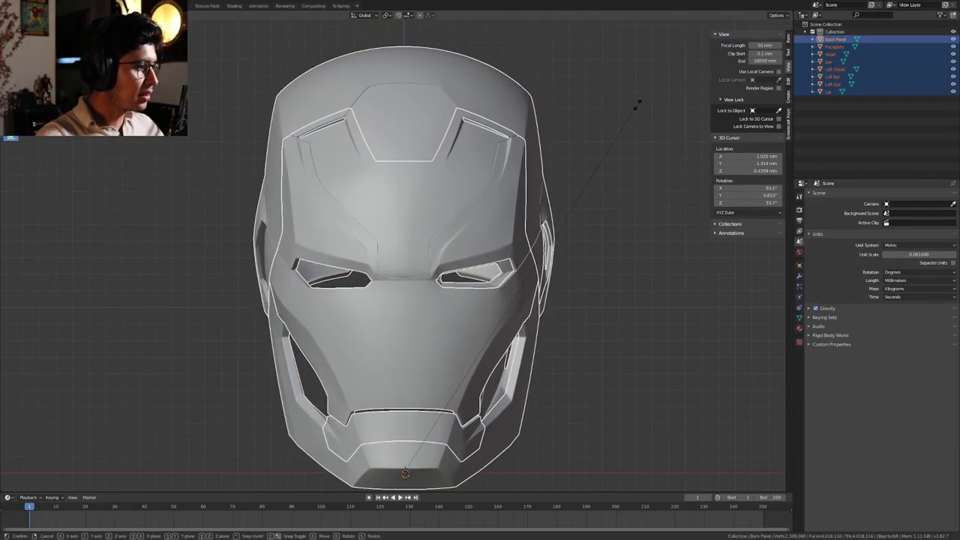
pyautogui.click(635, 113)
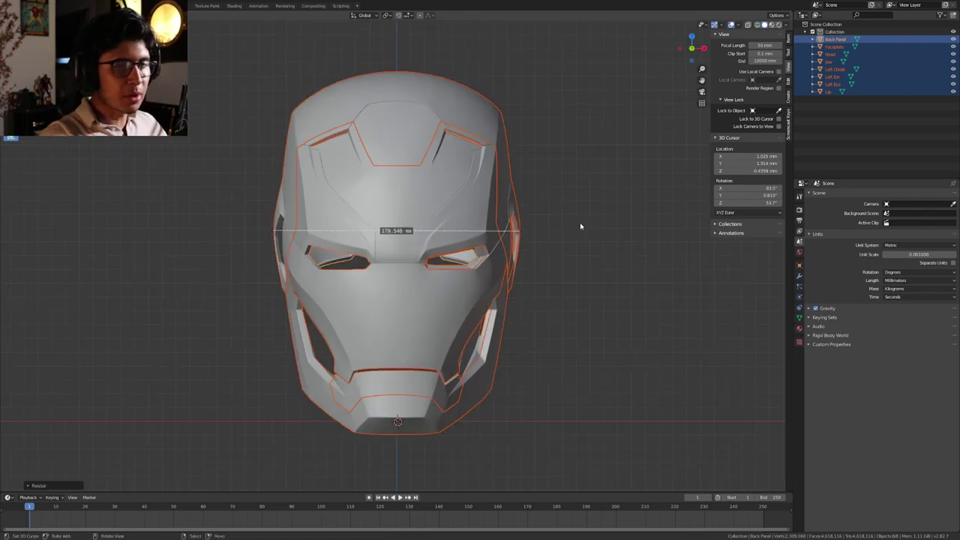
# Measure the helmet's width across the ears from the front and rescale all parts to about 182 mm wide
pyautogui.moveTo(580, 224); pyautogui.dragTo(563, 236, button='middle')
pyautogui.press('KP_1')
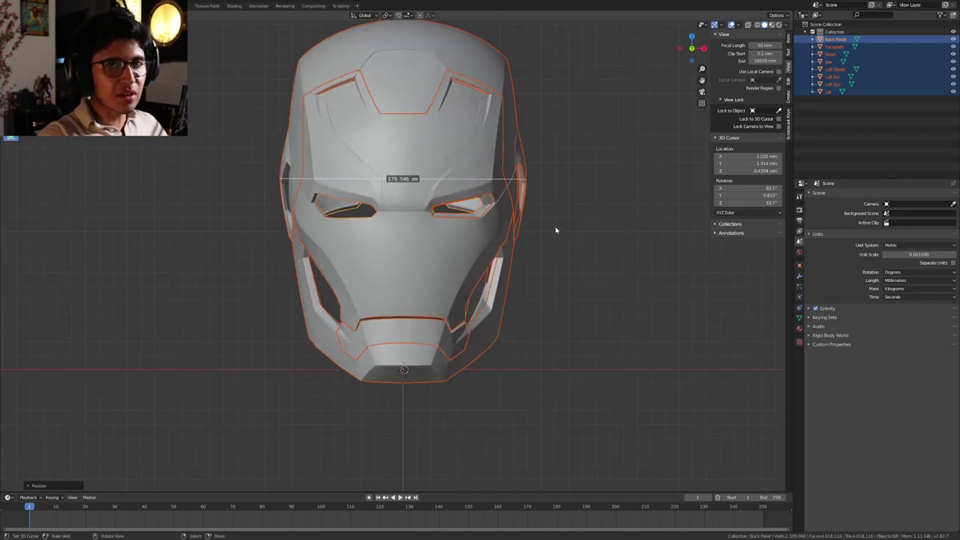
pyautogui.scroll(3, 407, 173)
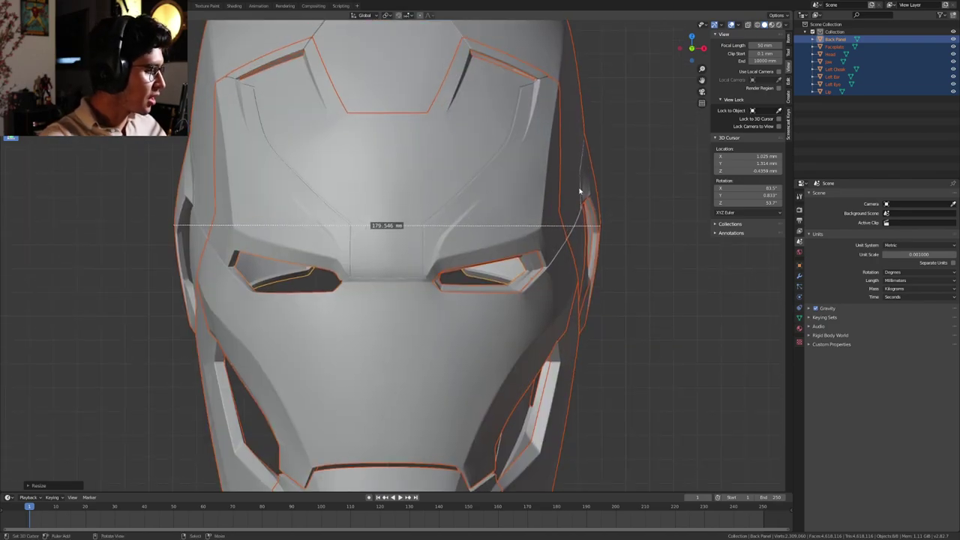
pyautogui.click(123, 233)
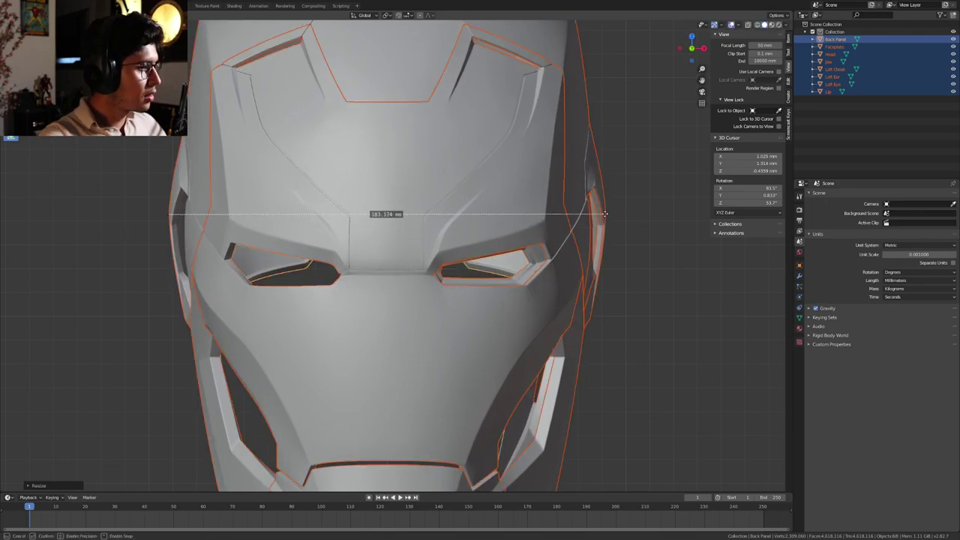
pyautogui.press('s')
pyautogui.click(613, 140)
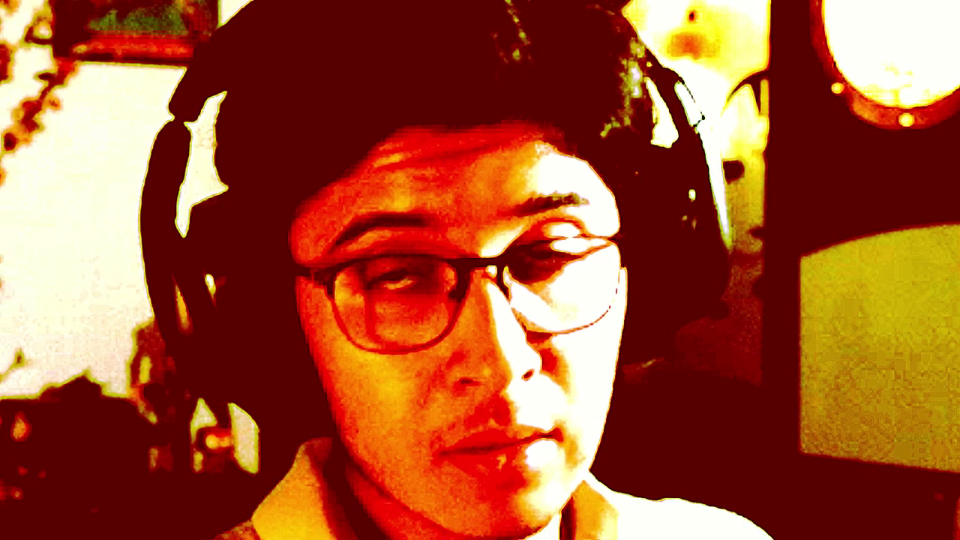
# Add a cylinder mesh and set its X, Y and Z location to 0 mm
pyautogui.moveTo(532, 207); pyautogui.dragTo(472, 223, button='middle')
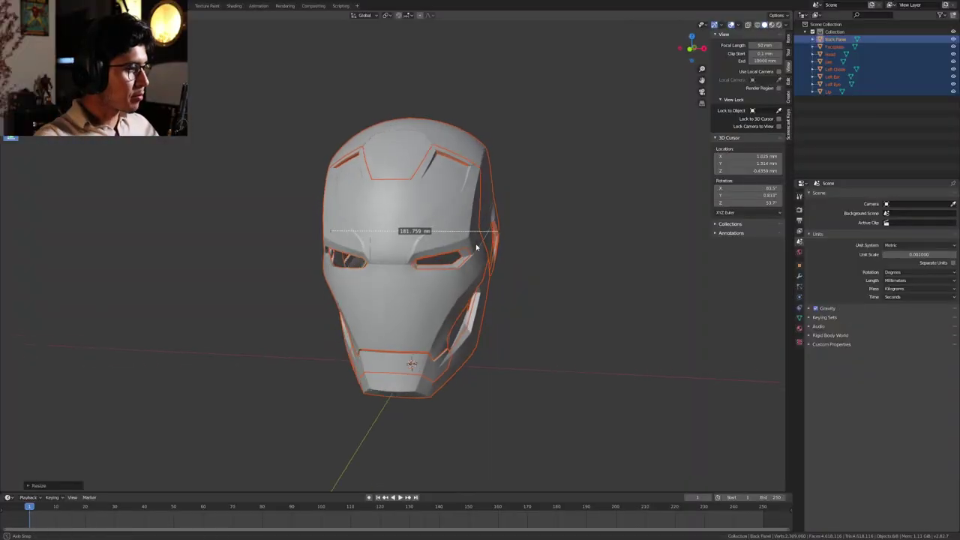
pyautogui.hotkey('shift', 'a')
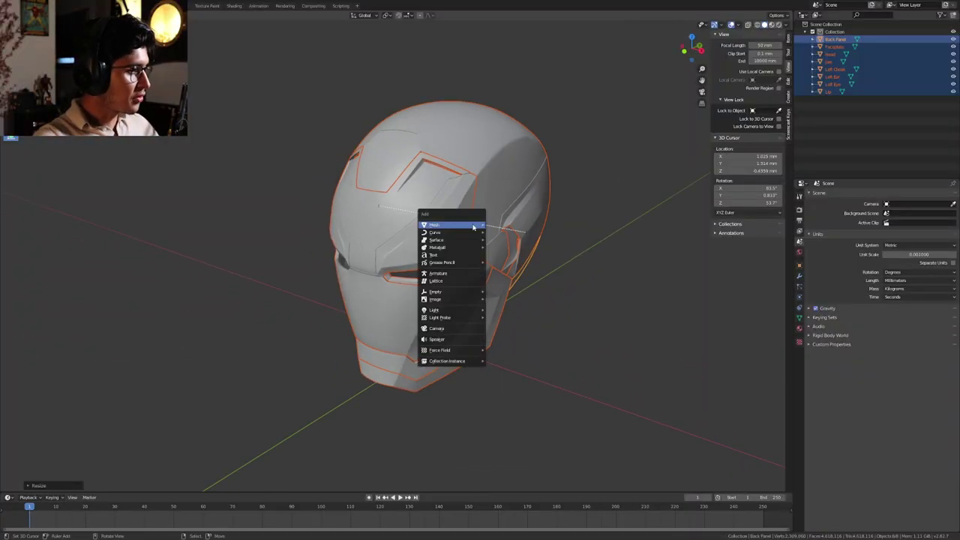
pyautogui.moveTo(473, 225)
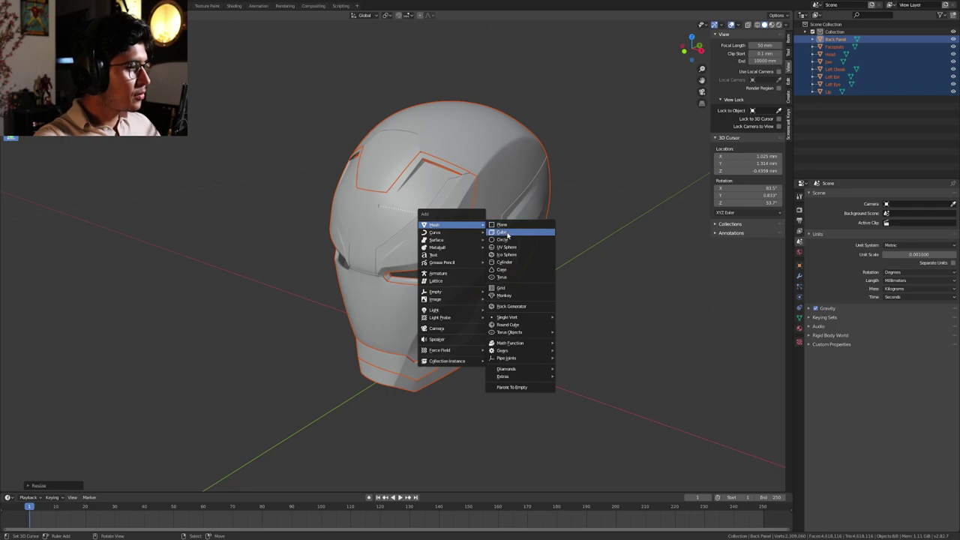
pyautogui.click(503, 263)
pyautogui.scroll(-4, 653, 186)
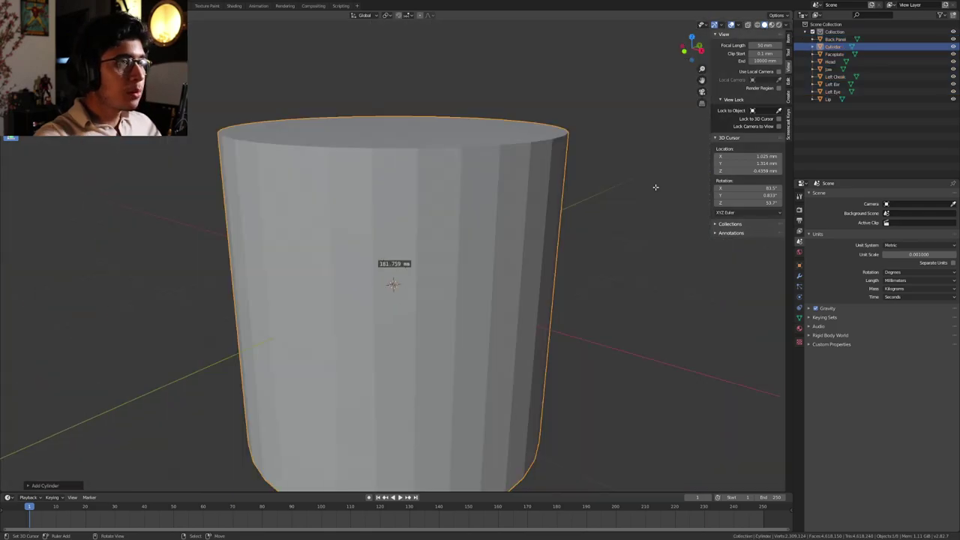
pyautogui.click(789, 42)
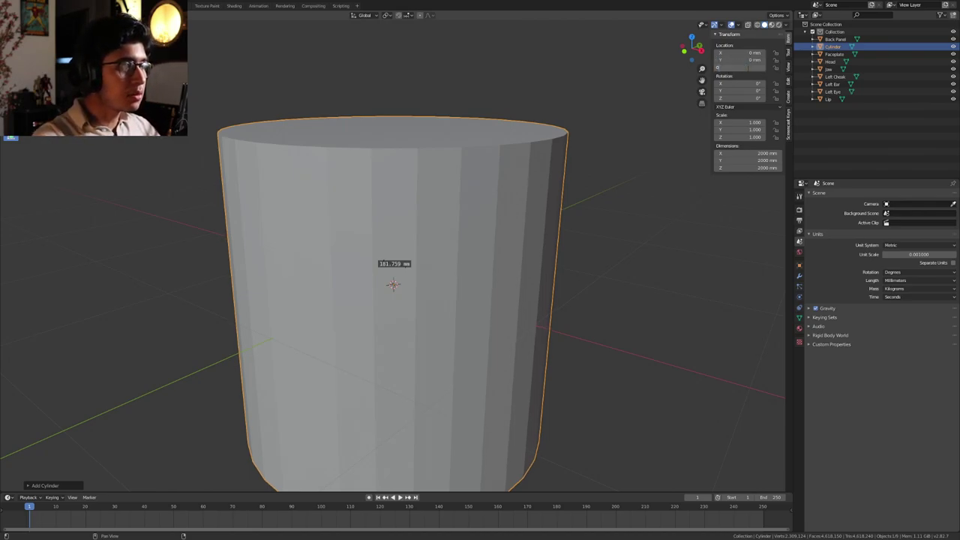
pyautogui.press('Return')
# Scale the cylinder down uniformly to about 207 mm in each dimension
pyautogui.scroll(-2, 457, 202)
pyautogui.moveTo(454, 203); pyautogui.dragTo(484, 208, button='middle')
pyautogui.scroll(-1, 488, 193)
pyautogui.scroll(2, 542, 122)
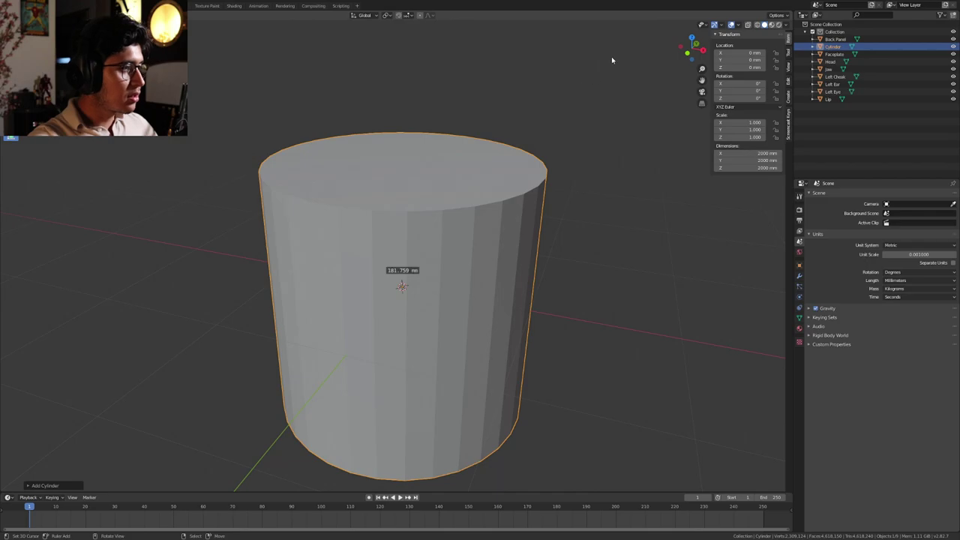
pyautogui.press('s')
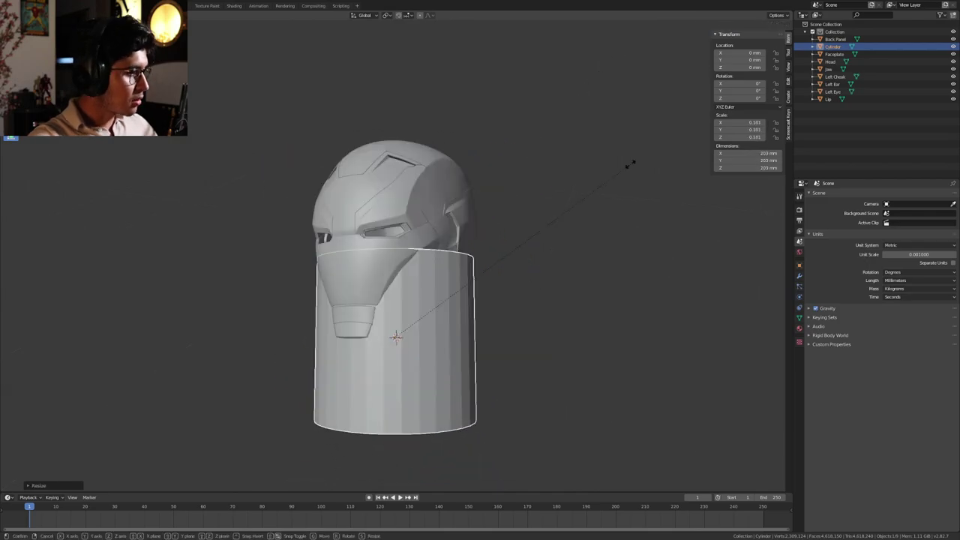
pyautogui.click(634, 167)
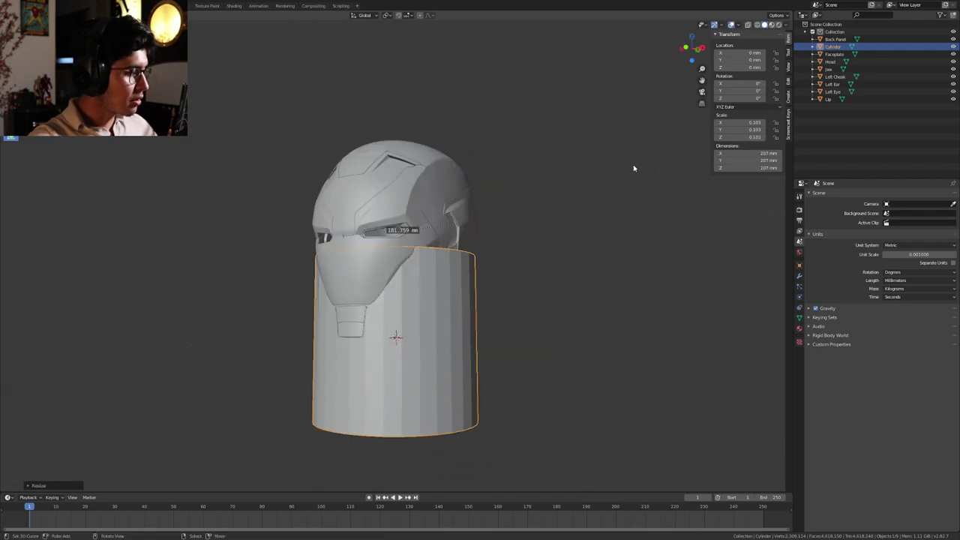
# Lower the cylinder's top face until it sits just below the helmet's chin, using Shrink/Fatten in face editing
pyautogui.moveTo(634, 168); pyautogui.dragTo(569, 224, button='middle')
pyautogui.press('Tab')
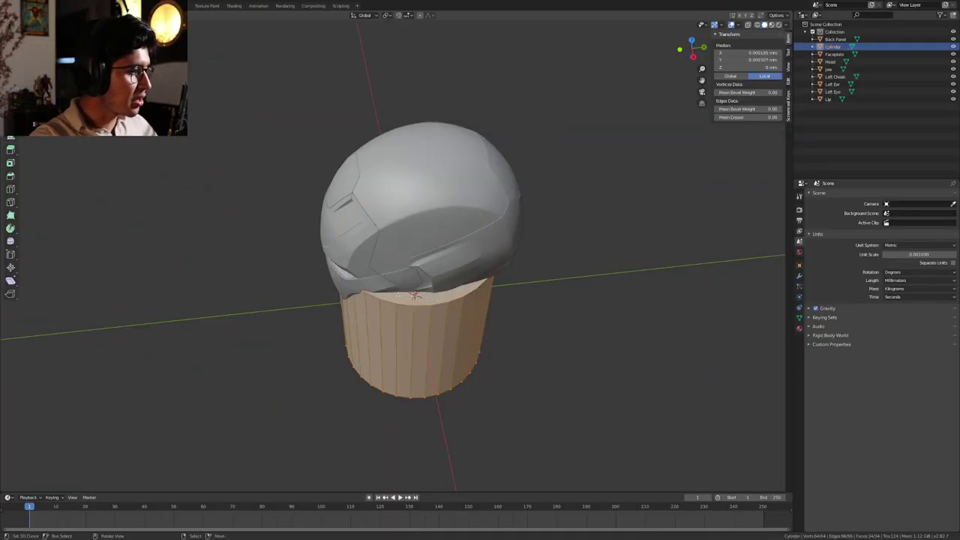
pyautogui.moveTo(398, 296); pyautogui.dragTo(462, 295, button='middle')
pyautogui.press('Tab')
pyautogui.scroll(2, 463, 293)
pyautogui.press('Tab')
pyautogui.press('3')
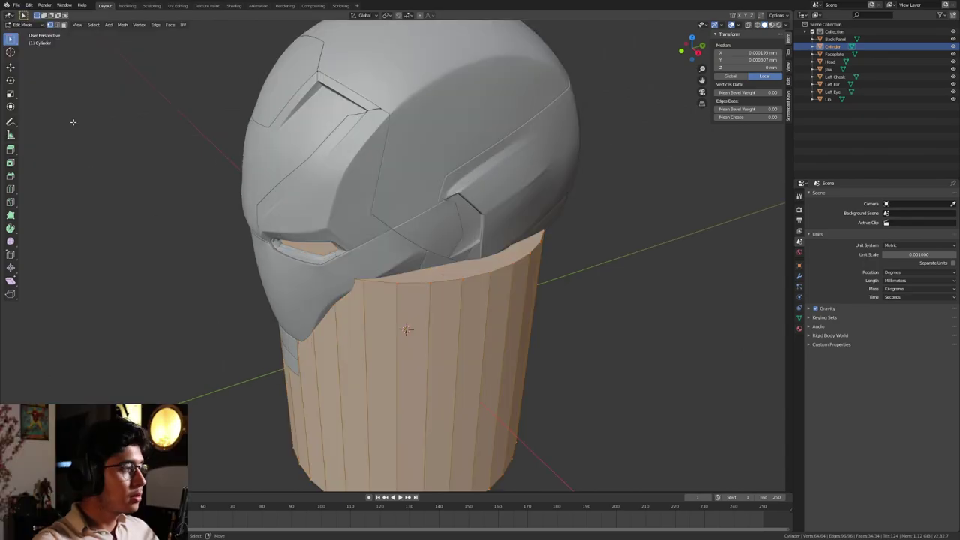
pyautogui.click(65, 25)
pyautogui.click(413, 274)
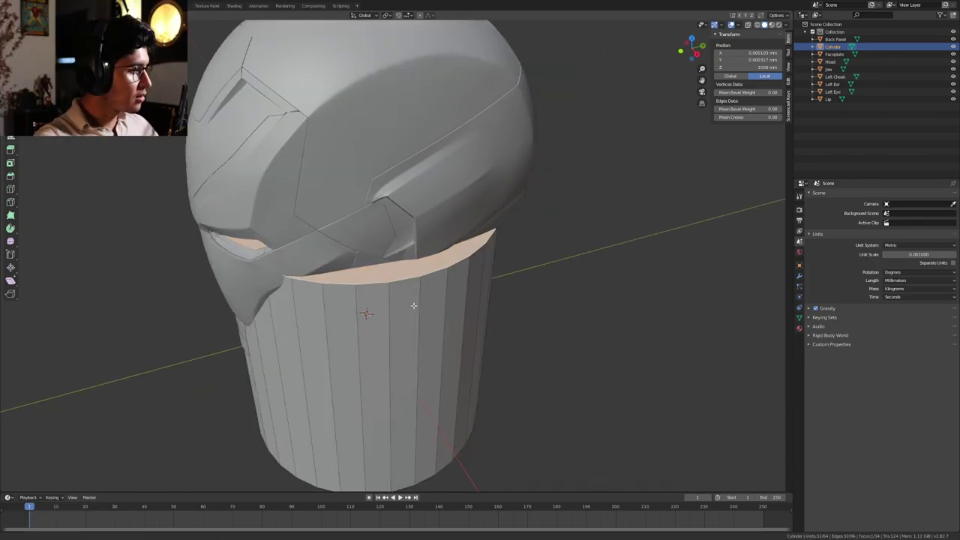
pyautogui.moveTo(413, 306); pyautogui.dragTo(434, 252, button='middle')
pyautogui.scroll(3, 434, 252)
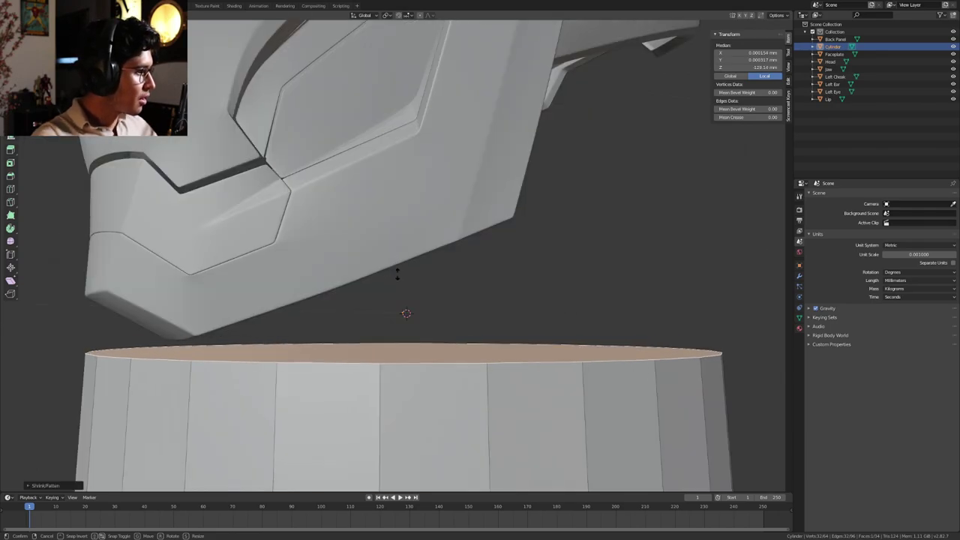
pyautogui.click(397, 274)
# Bring the cylinder's bottom face up close to its top face with Shrink/Fatten, forming a thin disc
pyautogui.scroll(-3, 397, 273)
pyautogui.moveTo(398, 273); pyautogui.dragTo(438, 235, button='middle')
pyautogui.click(427, 245)
pyautogui.hotkey('alt', 's')
pyautogui.click(425, 366)
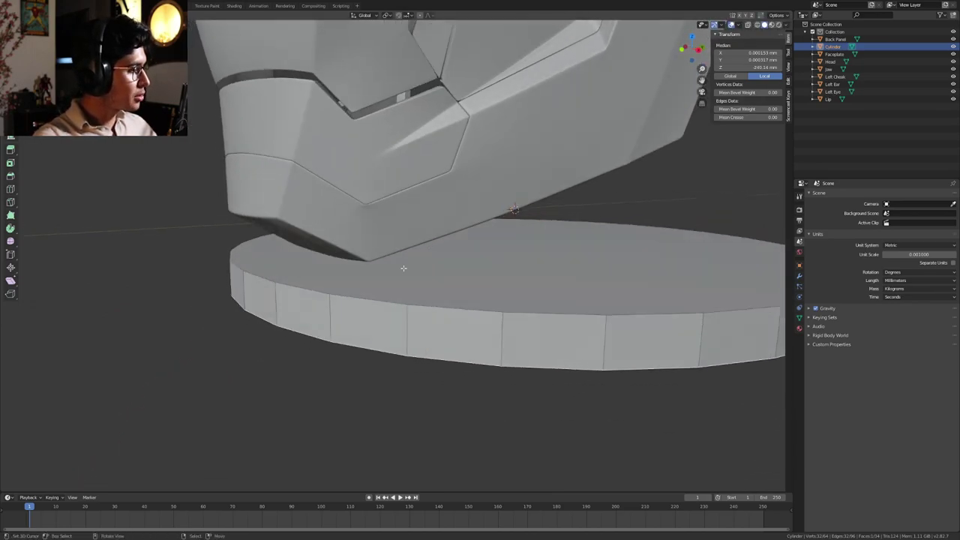
# Select the ring of side faces around the disc and shrink the disc's diameter with Shrink/Fatten, judging it against the helmet from the side
pyautogui.scroll(2, 339, 310)
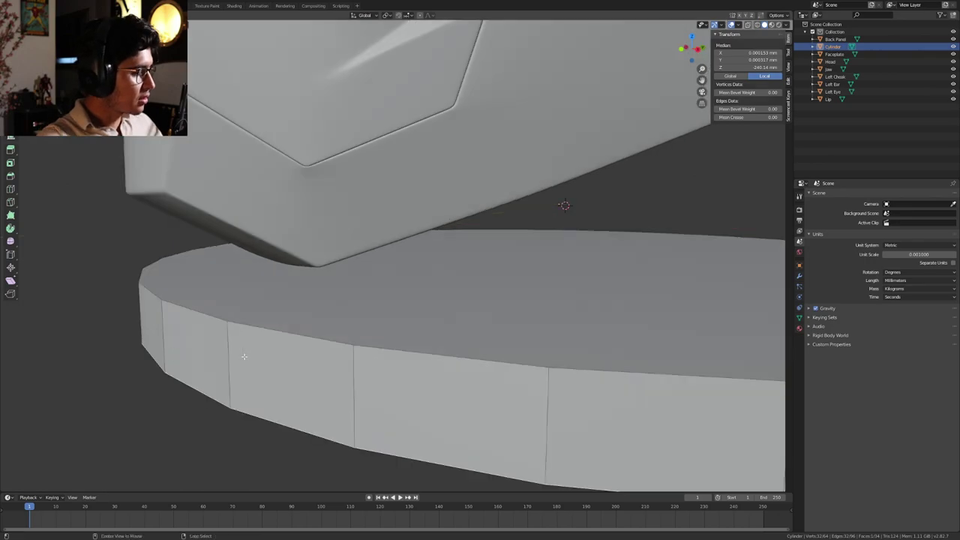
pyautogui.keyDown('alt'); pyautogui.click(356, 384); pyautogui.keyUp('alt')
pyautogui.scroll(-5, 550, 272)
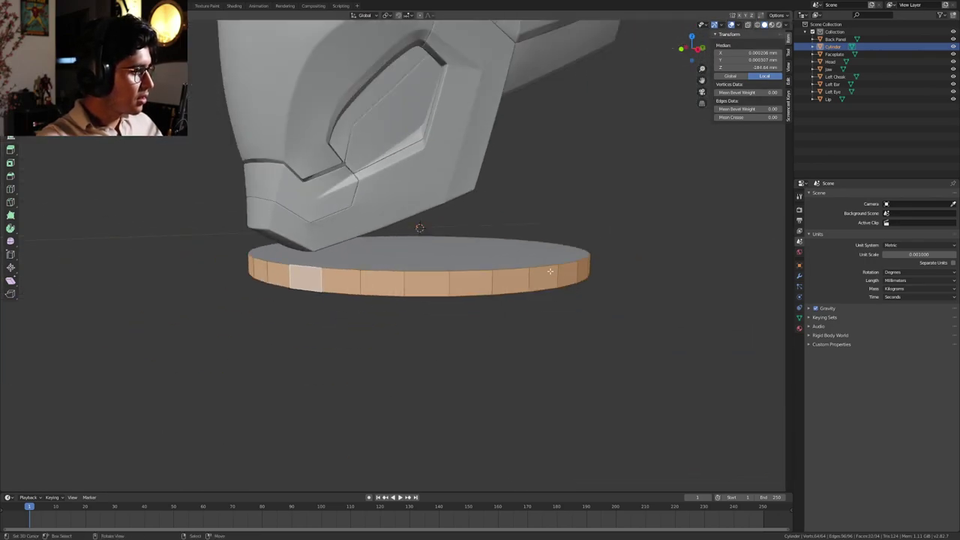
pyautogui.moveTo(560, 241); pyautogui.dragTo(482, 254, button='middle')
pyautogui.scroll(3, 463, 253)
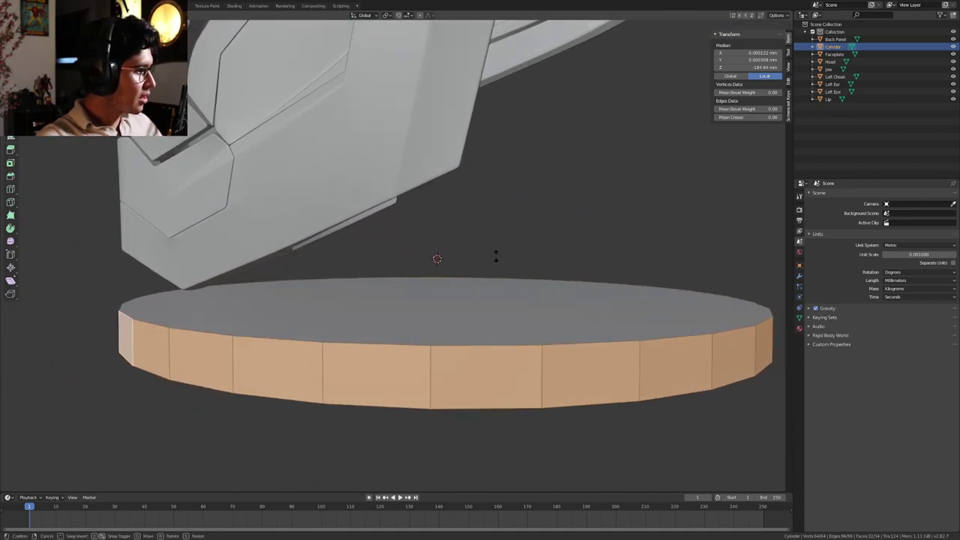
pyautogui.click(505, 420)
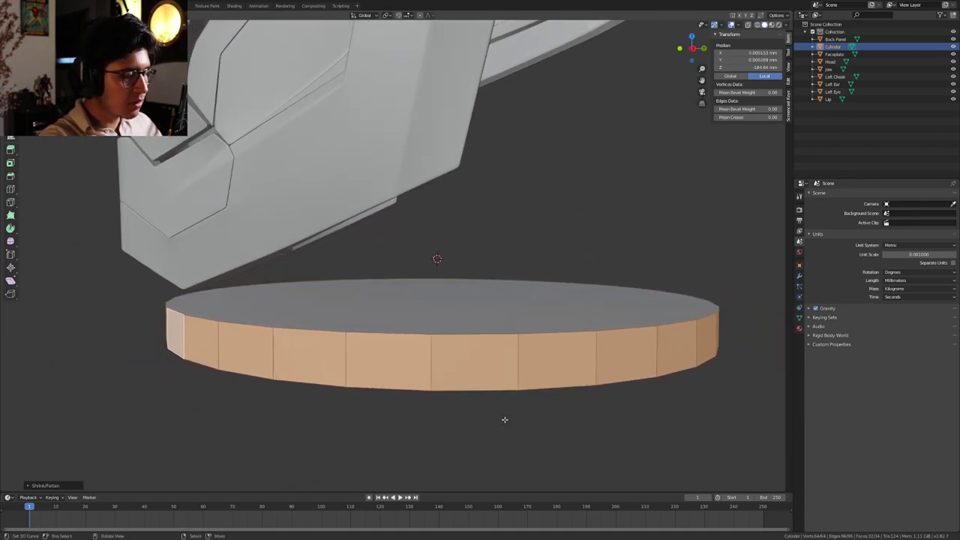
pyautogui.press('KP_3')
pyautogui.keyDown('shift'); pyautogui.moveTo(505, 420); pyautogui.dragTo(591, 398, button='middle'); pyautogui.keyUp('shift')
pyautogui.hotkey('alt', 's')
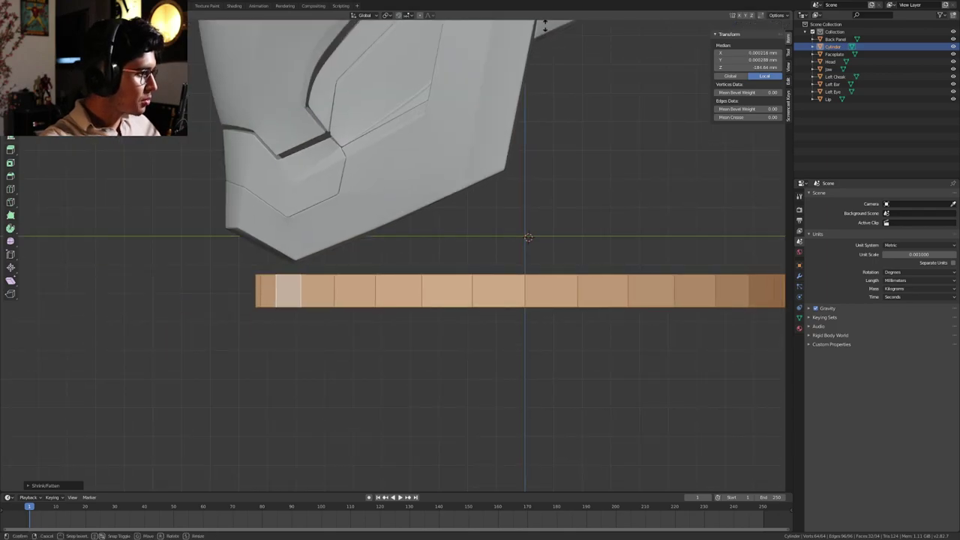
pyautogui.click(540, 30)
# Extrude the disc's top face in place and scale it inward to a small circle at the centre
pyautogui.moveTo(407, 135); pyautogui.dragTo(455, 223, button='middle')
pyautogui.click(467, 260)
pyautogui.press('e')
pyautogui.rightClick(477, 203)
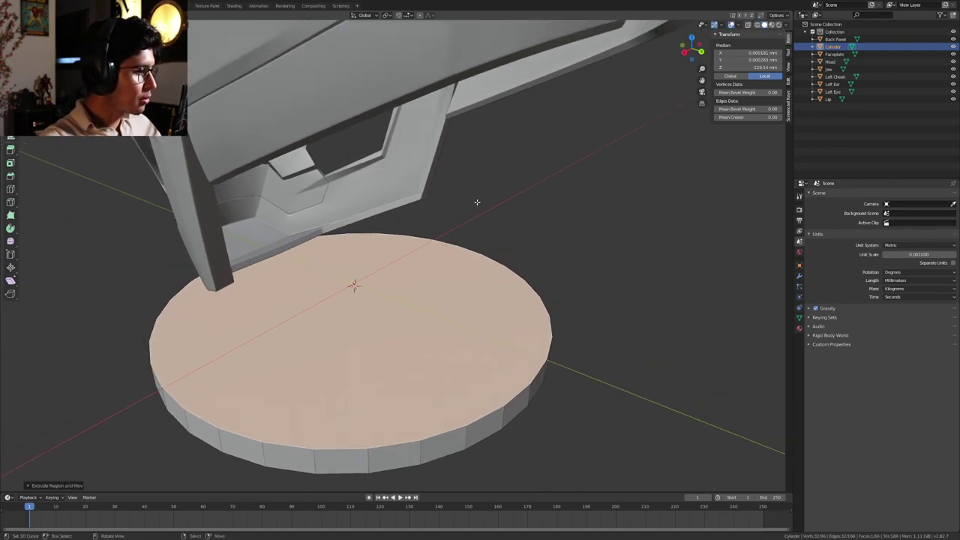
pyautogui.press('s')
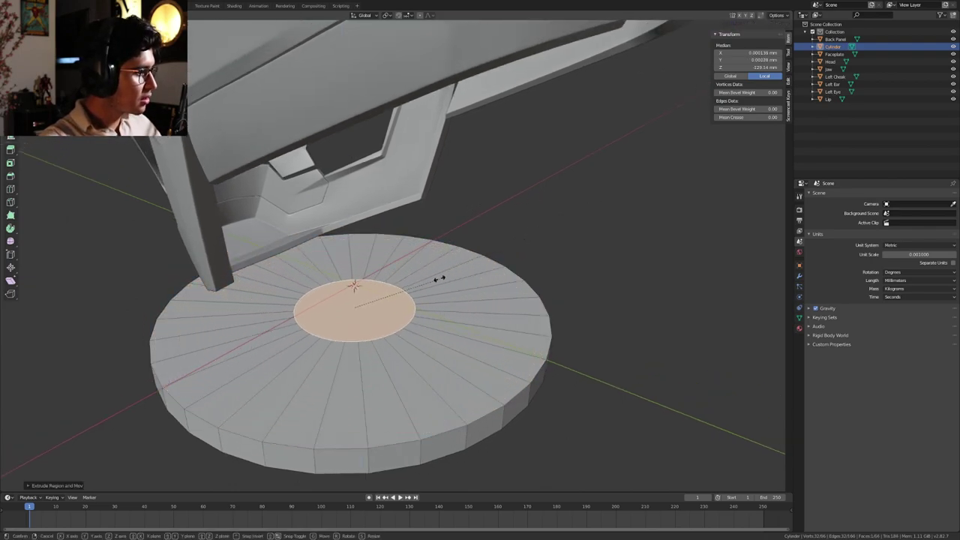
pyautogui.click(398, 283)
# Extrude the small centre face upward into a post and raise its top along Z into the helmet's upper dome
pyautogui.moveTo(399, 283); pyautogui.dragTo(497, 274, button='middle')
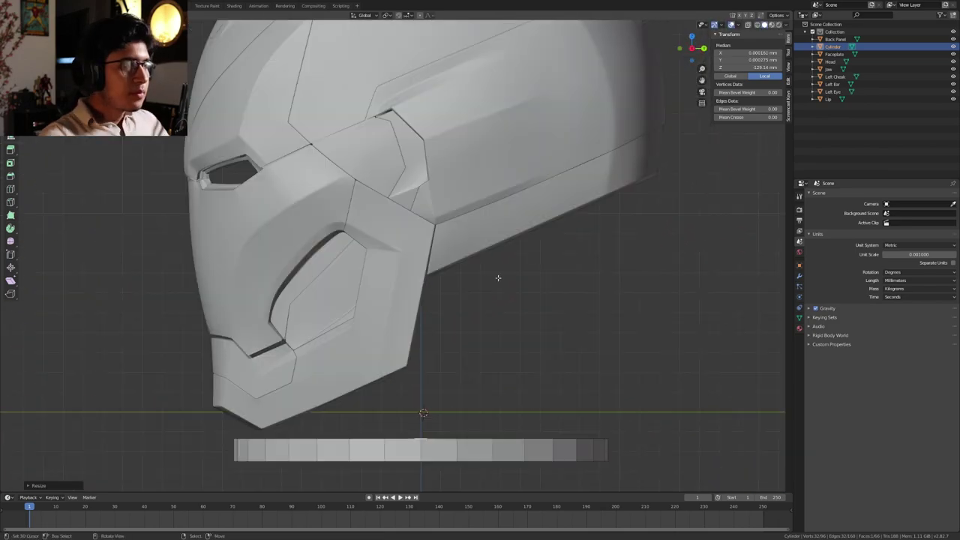
pyautogui.click(749, 26)
pyautogui.press('e')
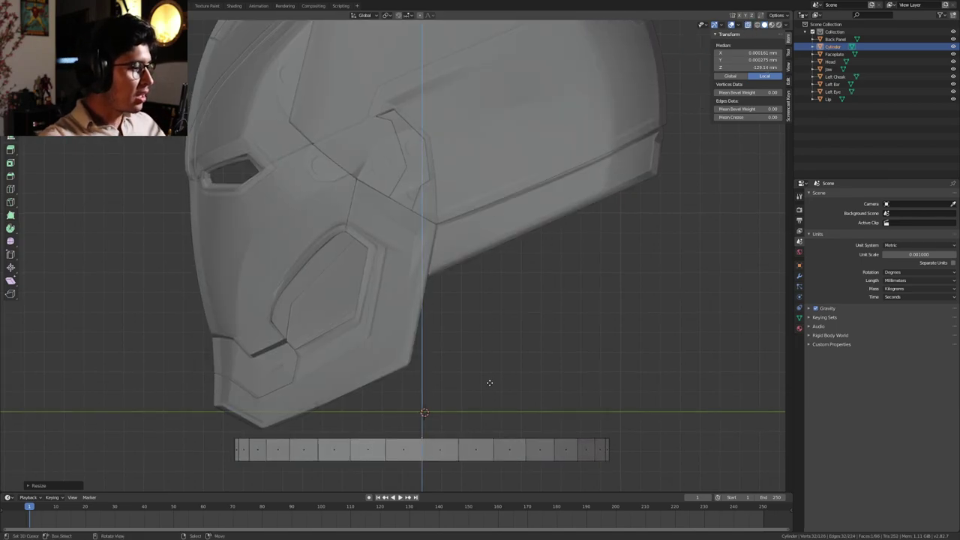
pyautogui.click(507, 410)
pyautogui.keyDown('shift'); pyautogui.moveTo(507, 410); pyautogui.dragTo(501, 217, button='middle'); pyautogui.keyUp('shift')
pyautogui.scroll(1, 501, 217)
pyautogui.press('g')
pyautogui.press('z')
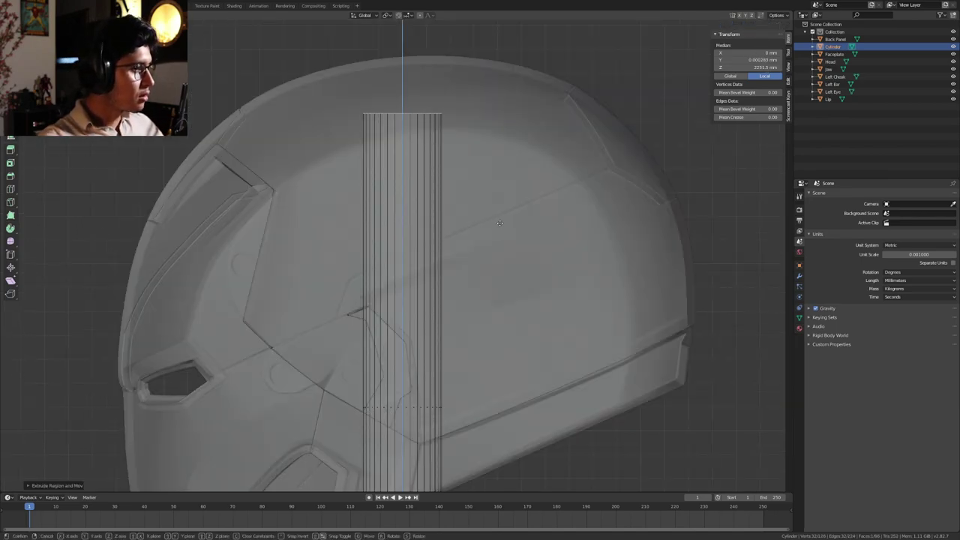
pyautogui.click(493, 240)
# Select the ring of side faces around the post and make the post thinner with Shrink/Fatten
pyautogui.scroll(-5, 498, 268)
pyautogui.moveTo(497, 267); pyautogui.dragTo(472, 292, button='middle')
pyautogui.scroll(4, 458, 314)
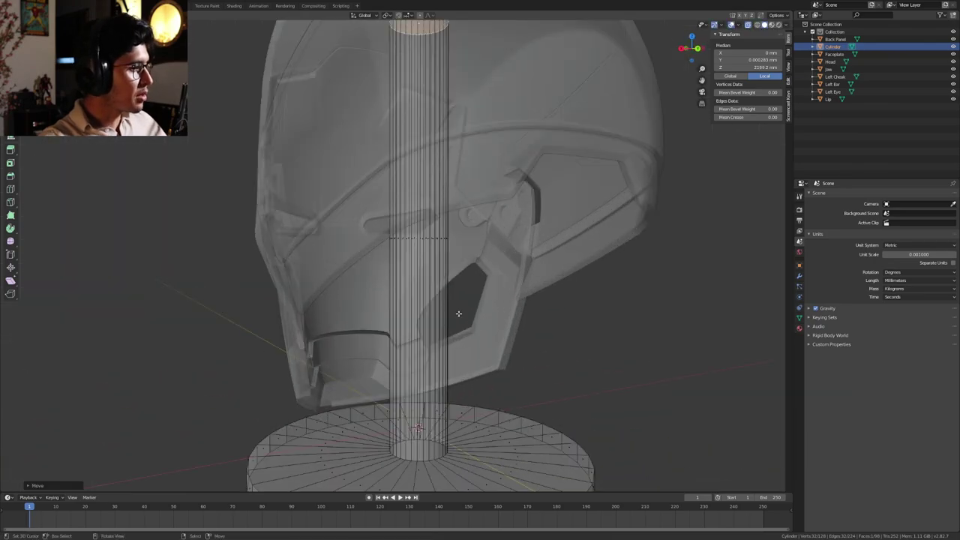
pyautogui.scroll(2, 375, 186)
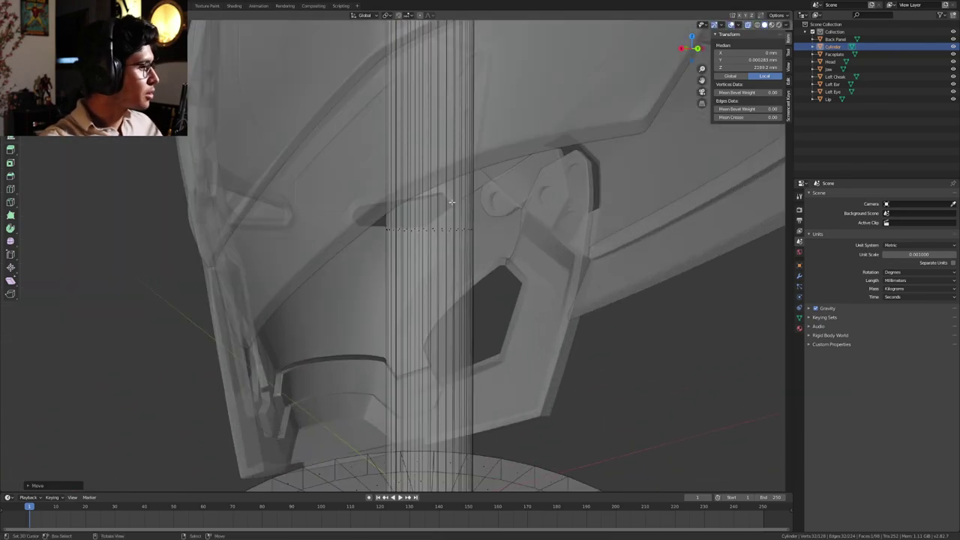
pyautogui.click(748, 26)
pyautogui.moveTo(396, 279); pyautogui.dragTo(420, 285, button='middle')
pyautogui.scroll(4, 420, 282)
pyautogui.keyDown('shift'); pyautogui.moveTo(456, 169); pyautogui.dragTo(448, 228, button='middle'); pyautogui.keyUp('shift')
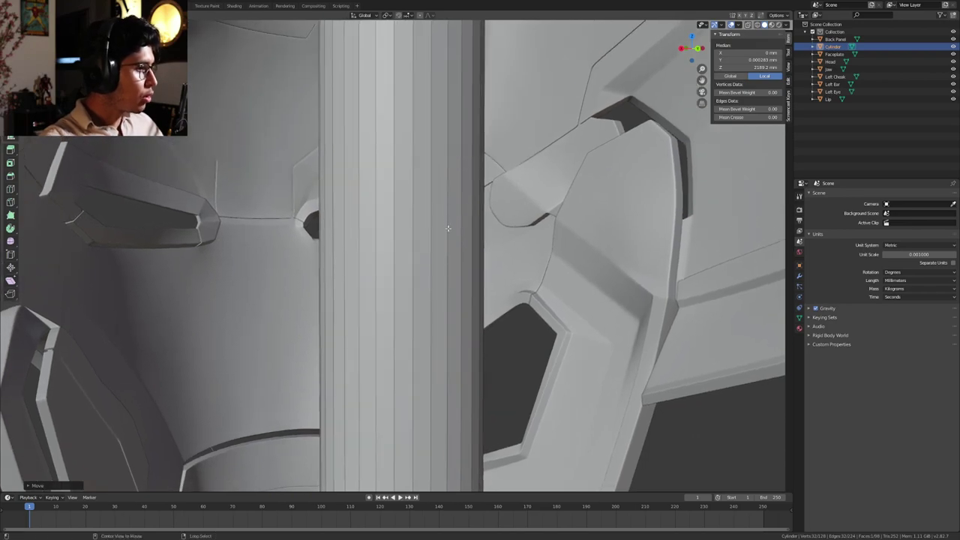
pyautogui.keyDown('alt'); pyautogui.click(412, 200); pyautogui.keyUp('alt')
pyautogui.scroll(-4, 420, 225)
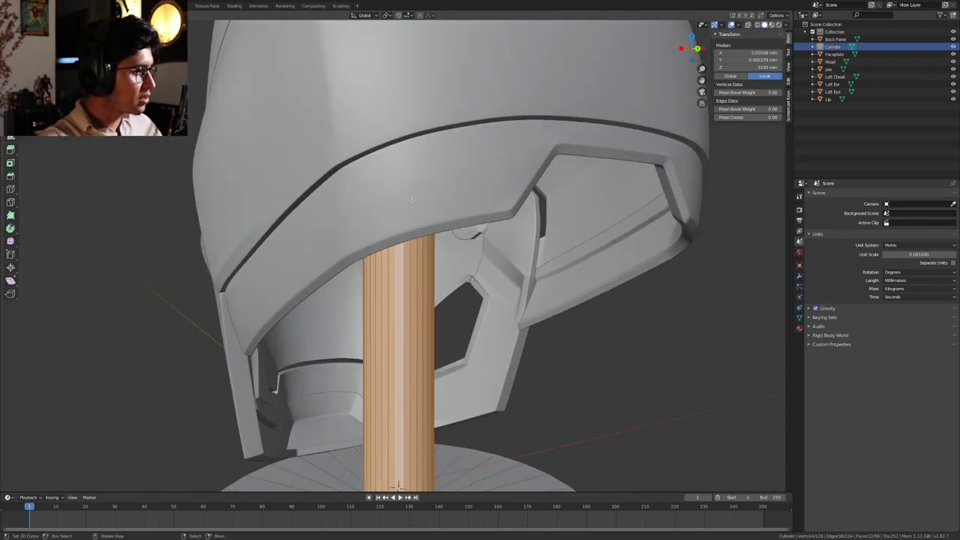
pyautogui.keyDown('shift'); pyautogui.moveTo(525, 383); pyautogui.dragTo(528, 251, button='middle'); pyautogui.keyUp('shift')
pyautogui.hotkey('alt', 's')
pyautogui.hotkey('alt', 's')
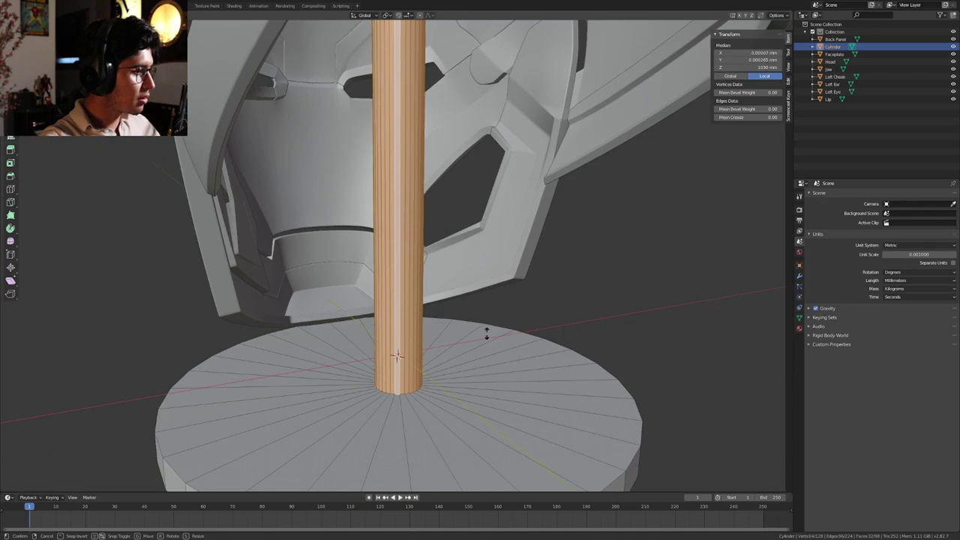
pyautogui.click(490, 302)
# Select the post's top face with see-through display and extrude it straight up to the inner surface of the helmet's dome
pyautogui.keyDown('shift'); pyautogui.moveTo(491, 301); pyautogui.dragTo(482, 325, button='middle'); pyautogui.keyUp('shift')
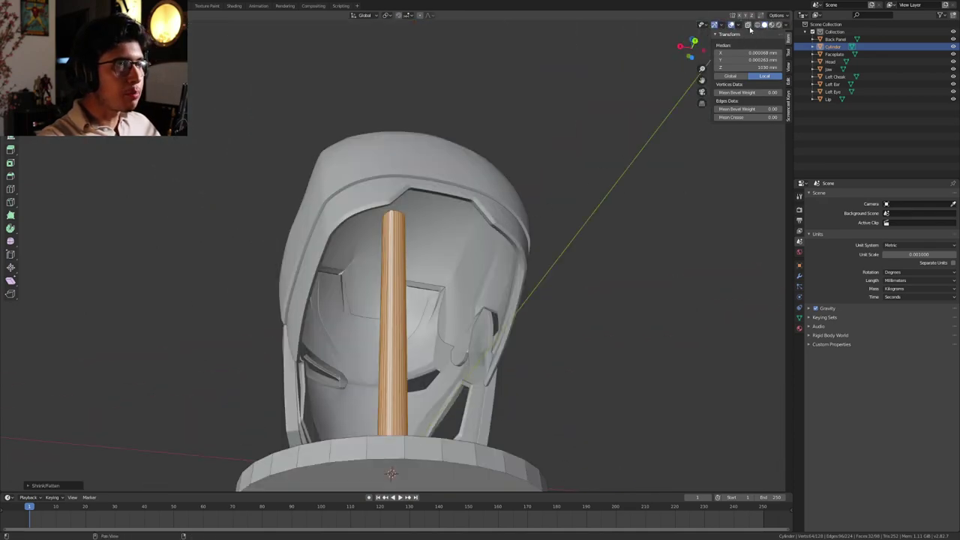
pyautogui.click(749, 26)
pyautogui.moveTo(540, 135); pyautogui.dragTo(563, 167, button='middle')
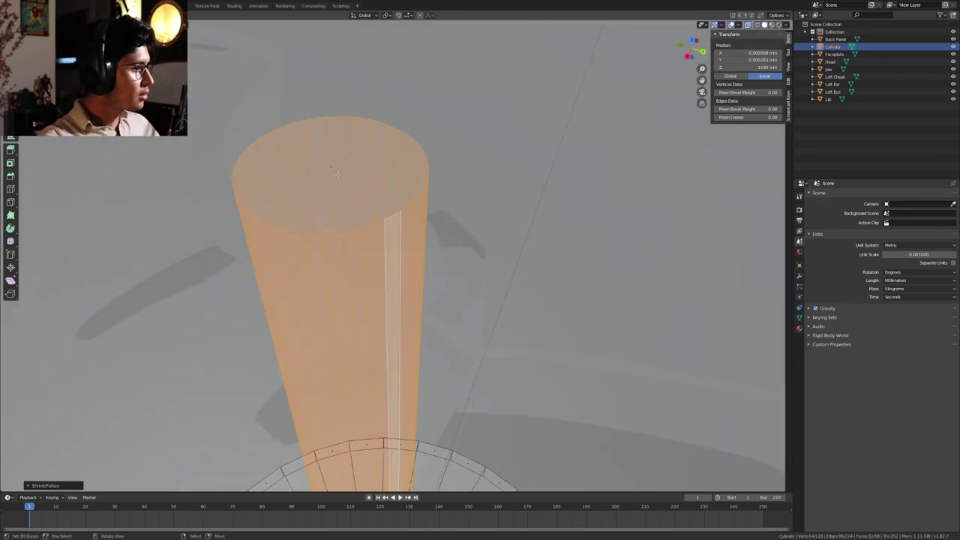
pyautogui.rightClick(330, 165)
pyautogui.press('KP_3')
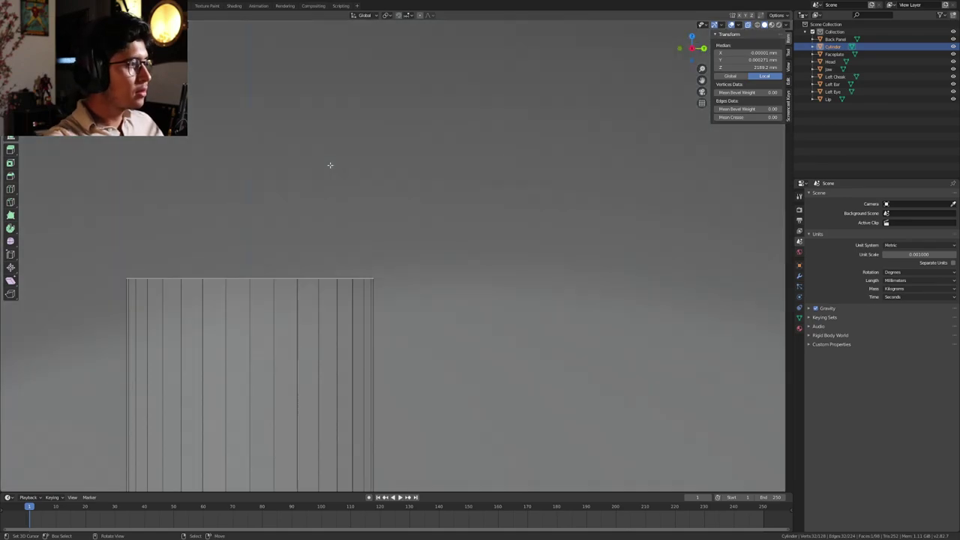
pyautogui.moveTo(330, 165); pyautogui.dragTo(450, 248, button='middle')
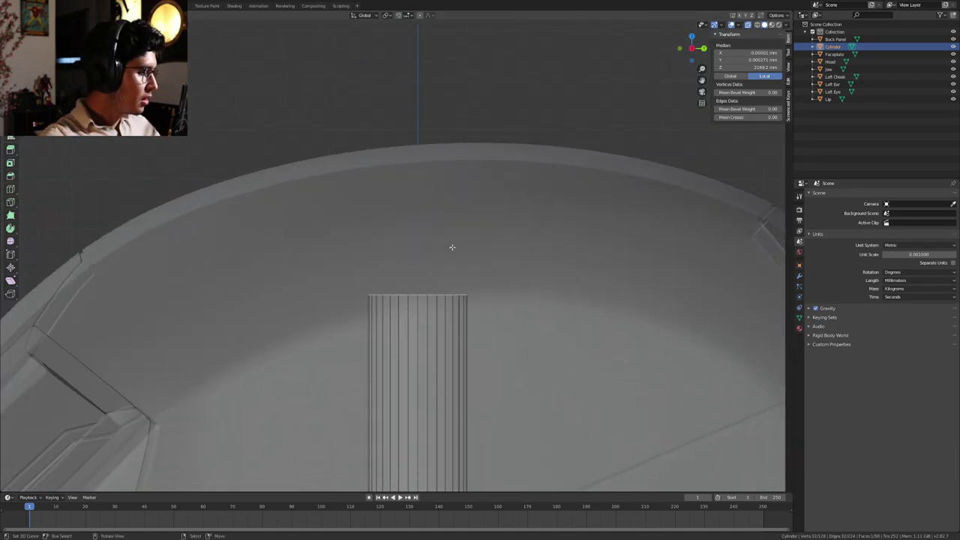
pyautogui.press('g')
pyautogui.press('z')
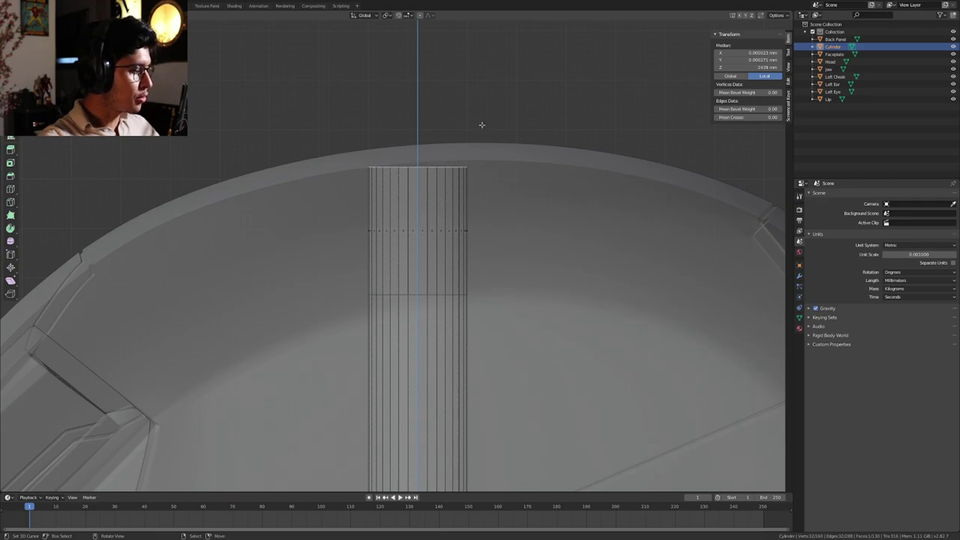
pyautogui.click(482, 125)
# Scale the post's top face to about twice the post's diameter and raise it slightly along Z into the helmet shell
pyautogui.press('s')
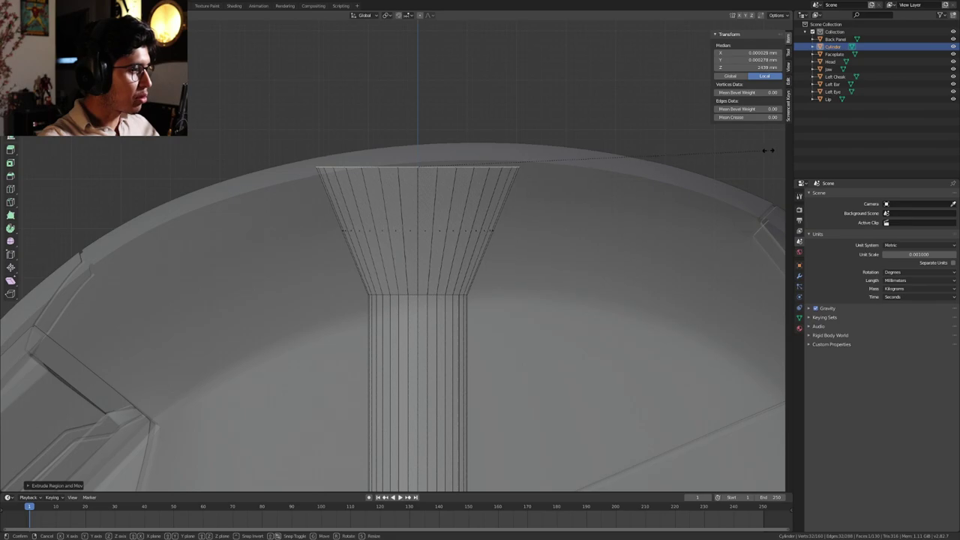
pyautogui.press('z')
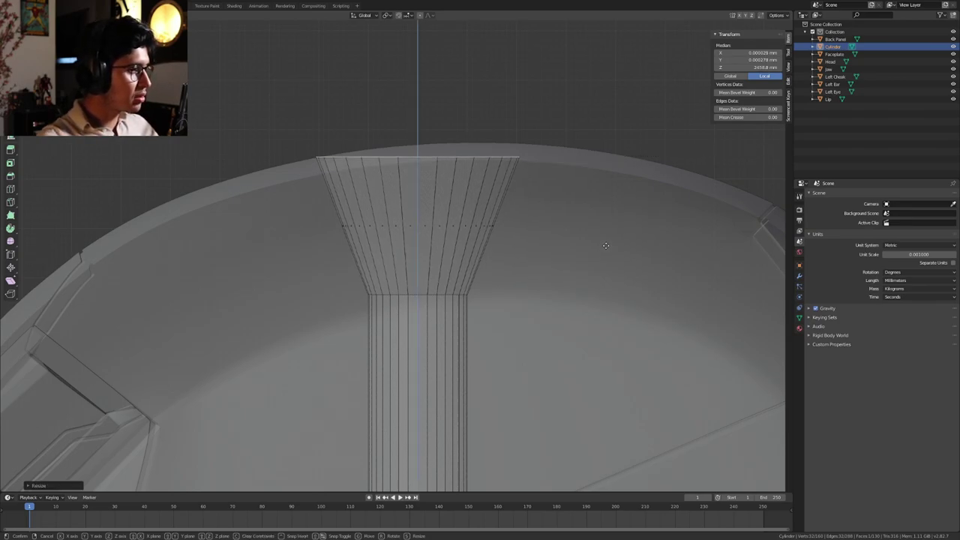
pyautogui.click(606, 246)
# Examine where the flared top's edges meet the helmet shell, and check the whole stand from the side
pyautogui.scroll(5, 422, 253)
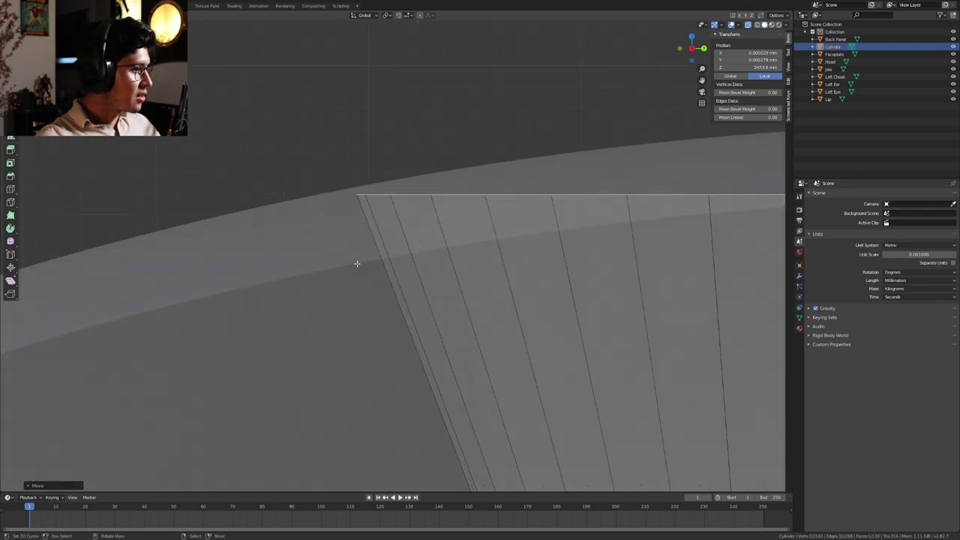
pyautogui.keyDown('shift'); pyautogui.moveTo(391, 189); pyautogui.dragTo(389, 203, button='middle'); pyautogui.keyUp('shift')
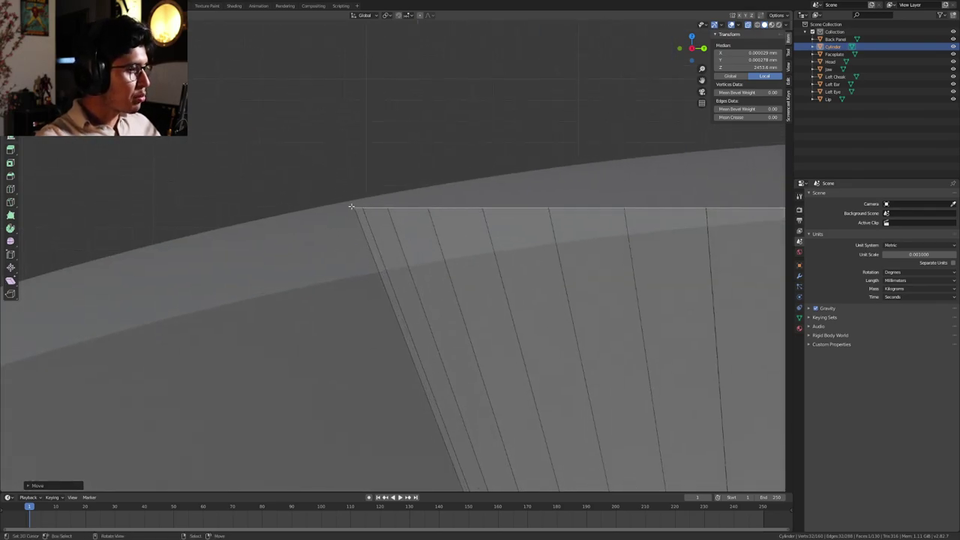
pyautogui.keyDown('shift'); pyautogui.moveTo(741, 248); pyautogui.dragTo(412, 250, button='middle'); pyautogui.keyUp('shift')
pyautogui.keyDown('shift'); pyautogui.moveTo(727, 223); pyautogui.dragTo(352, 230, button='middle'); pyautogui.keyUp('shift')
pyautogui.moveTo(476, 211)
pyautogui.keyDown('shift'); pyautogui.mouseDown(button='middle')
pyautogui.moveTo(418, 221)
pyautogui.moveTo(393, 257)
pyautogui.mouseUp(button='middle'); pyautogui.keyUp('shift')
pyautogui.scroll(4, 421, 222)
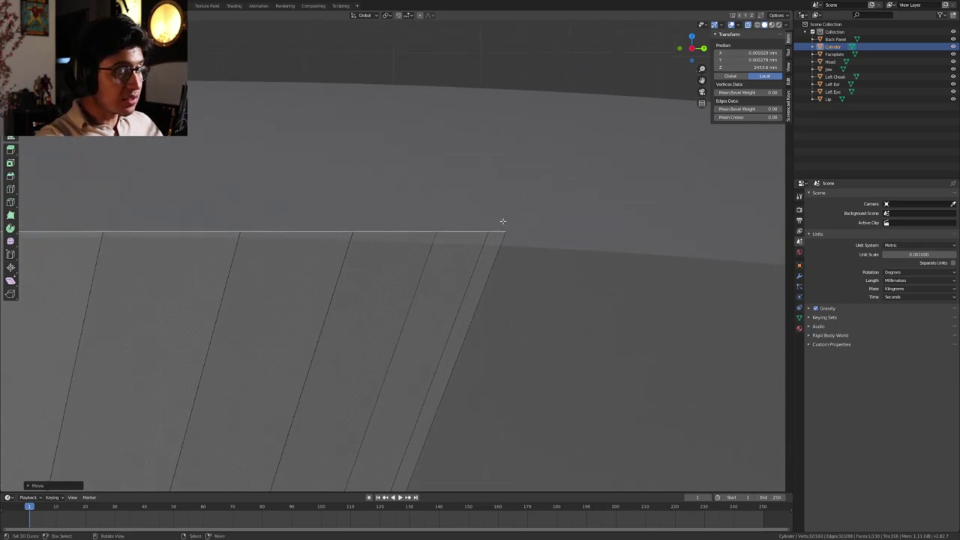
pyautogui.keyDown('shift'); pyautogui.moveTo(497, 226); pyautogui.dragTo(780, 197, button='middle'); pyautogui.keyUp('shift')
pyautogui.moveTo(325, 197); pyautogui.dragTo(495, 251, button='middle')
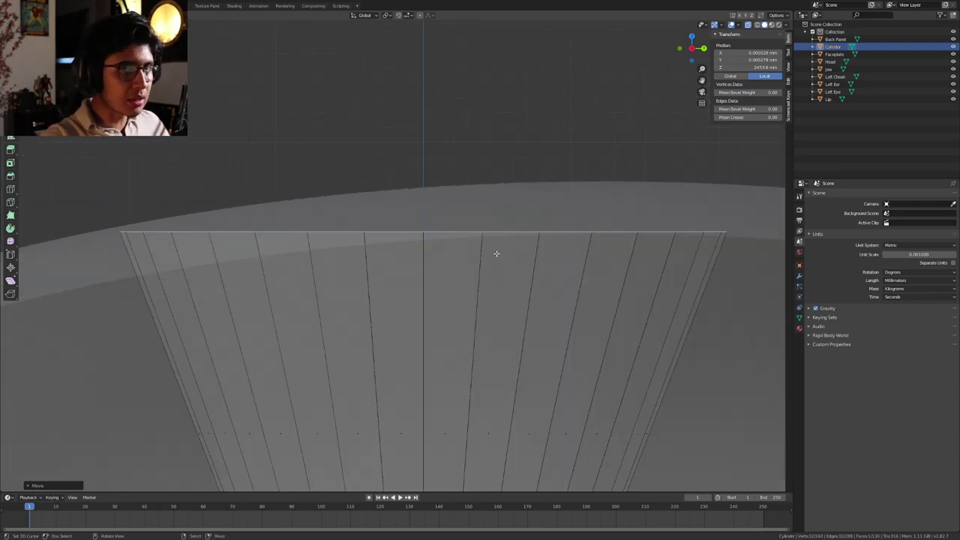
pyautogui.press('Home')
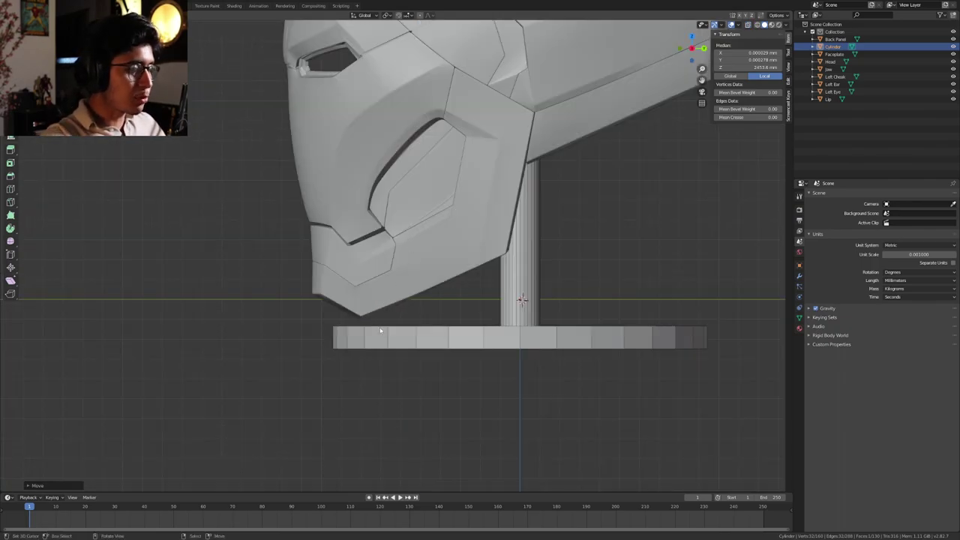
pyautogui.scroll(-5, 471, 189)
pyautogui.keyDown('shift'); pyautogui.moveTo(480, 147); pyautogui.dragTo(489, 199, button='middle'); pyautogui.keyUp('shift')
pyautogui.scroll(2, 484, 194)
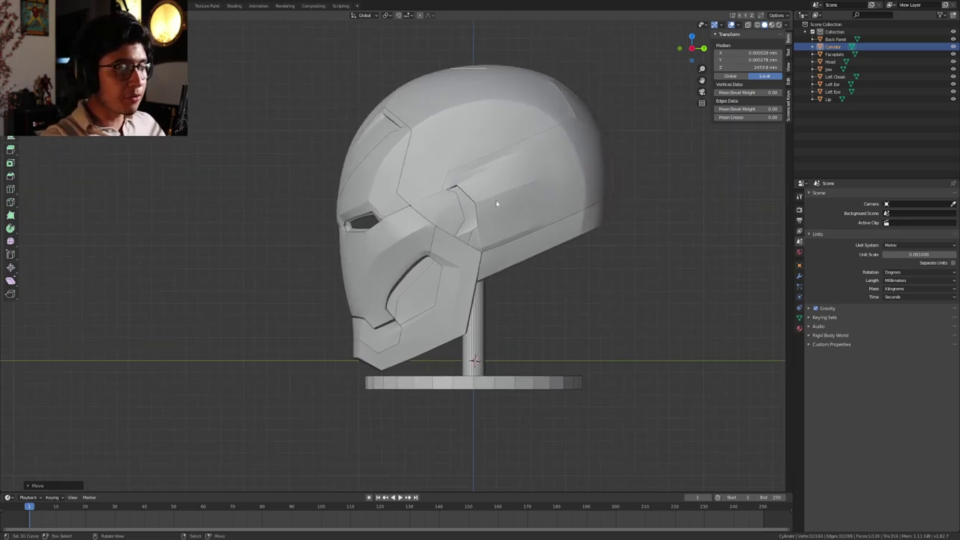
# Add a cube to the stand mesh, scale it down to a small block and place it on the base under the helmet's chin
pyautogui.scroll(4, 496, 203)
pyautogui.hotkey('shift', 'a')
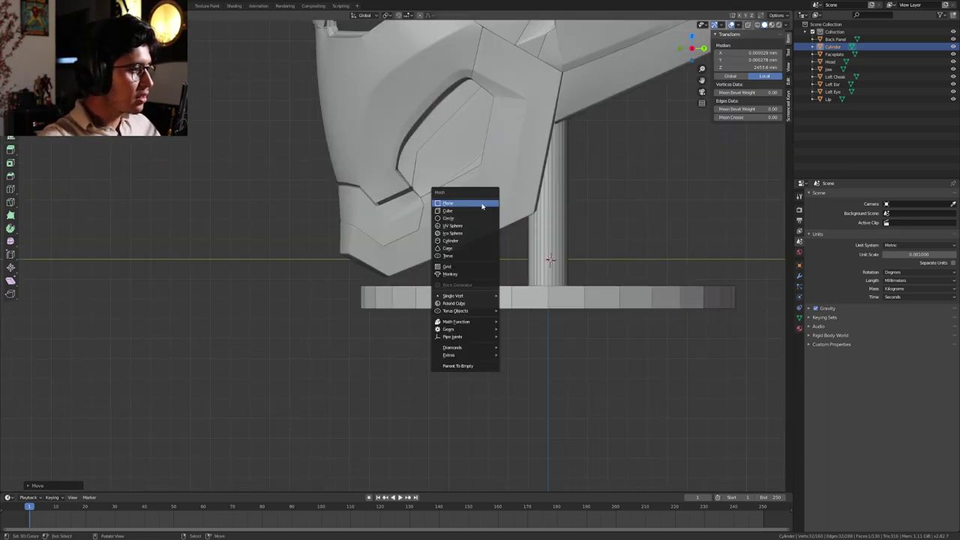
pyautogui.click(461, 211)
pyautogui.press('s')
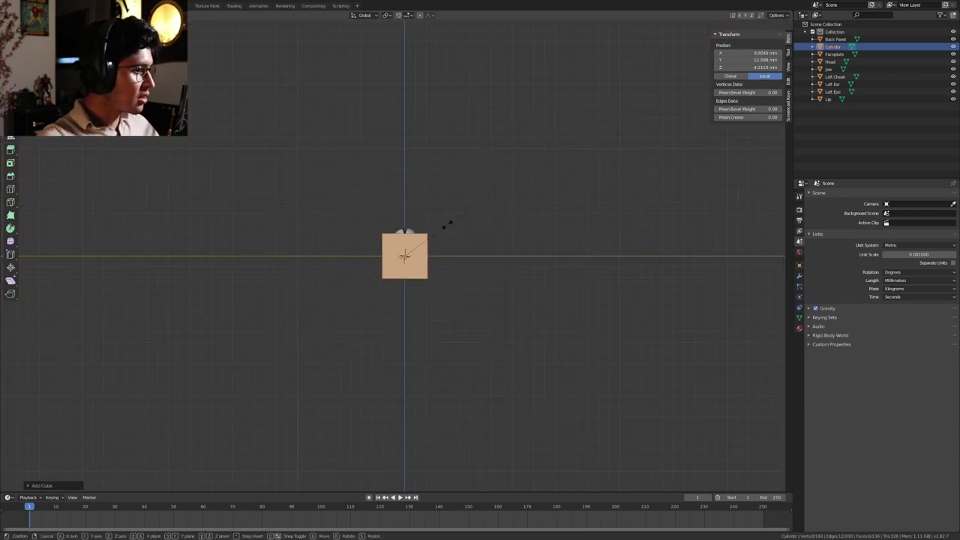
pyautogui.click(431, 236)
pyautogui.scroll(15, 392, 255)
pyautogui.press('s')
pyautogui.click(661, 232)
pyautogui.press('g')
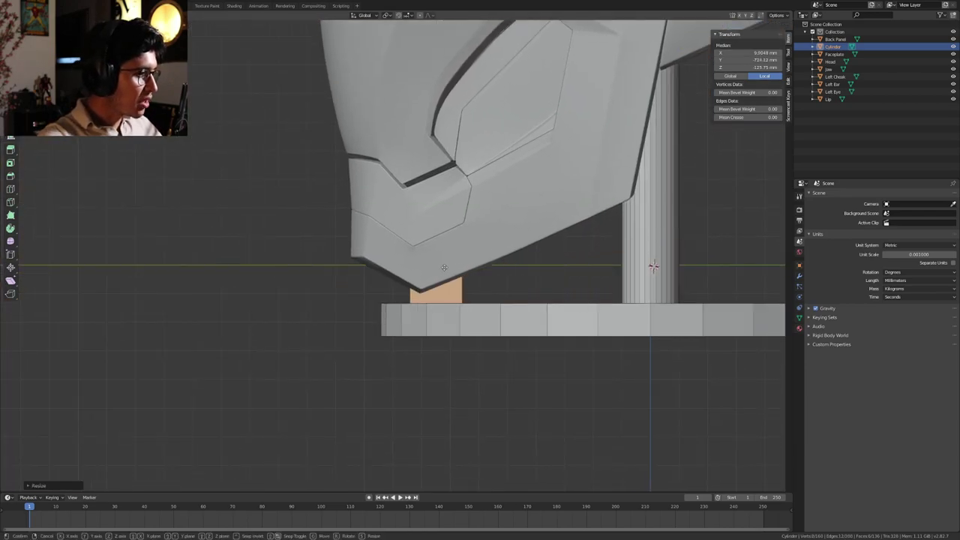
pyautogui.click(431, 274)
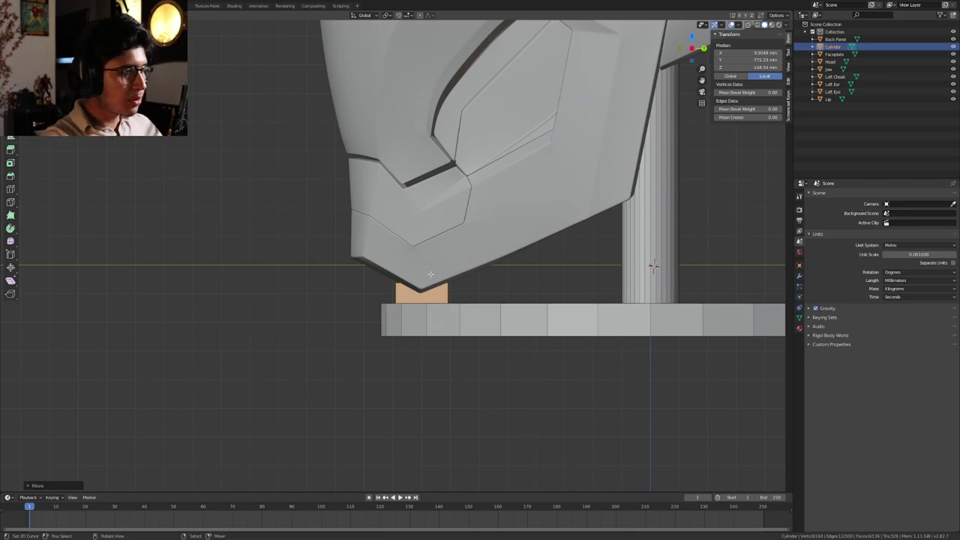
# Select both side faces of the chin block and scale them apart sideways so the block spans roughly the chin's width
pyautogui.press('KP_1')
pyautogui.moveTo(422, 287); pyautogui.dragTo(433, 261, button='middle')
pyautogui.click(428, 264)
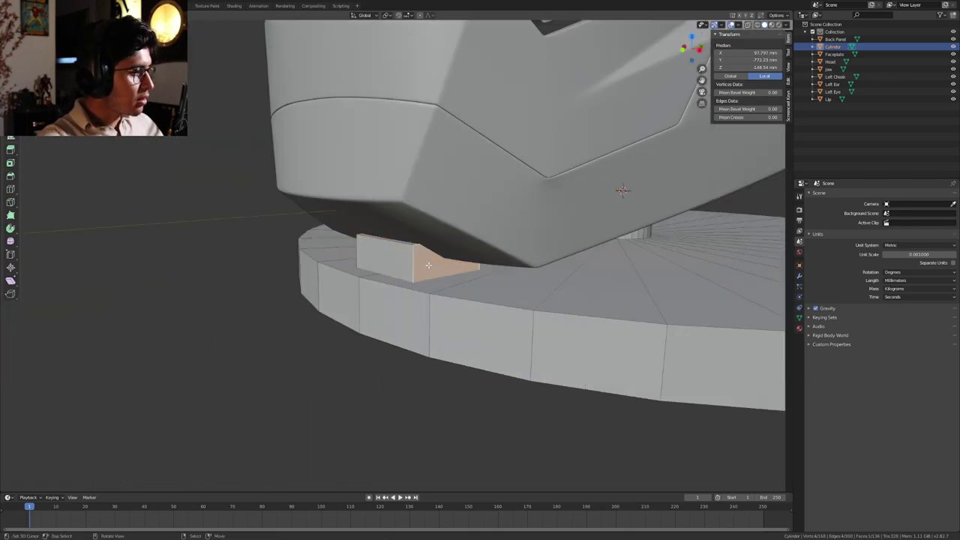
pyautogui.moveTo(358, 264); pyautogui.dragTo(450, 257, button='middle')
pyautogui.keyDown('shift'); pyautogui.click(351, 259); pyautogui.keyUp('shift')
pyautogui.moveTo(564, 255); pyautogui.dragTo(488, 262, button='middle')
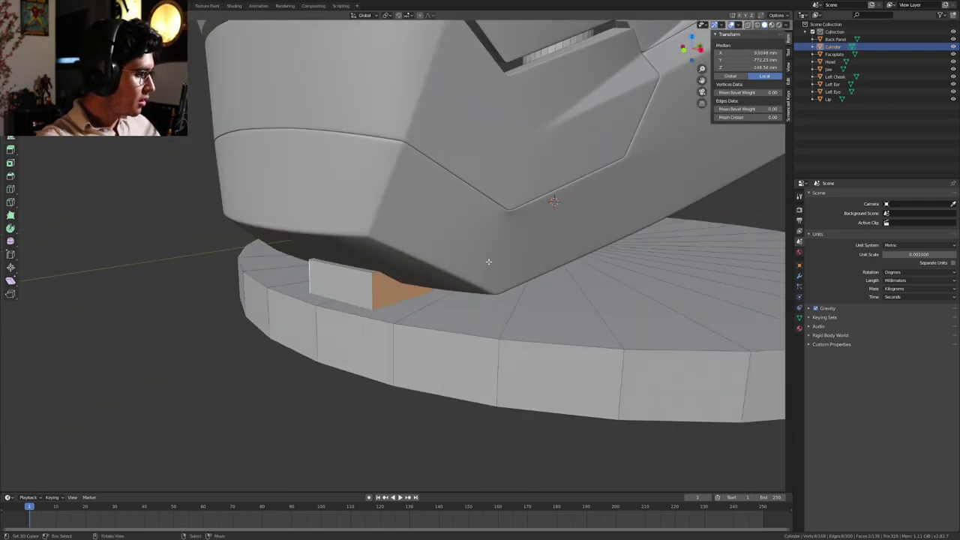
pyautogui.press('s')
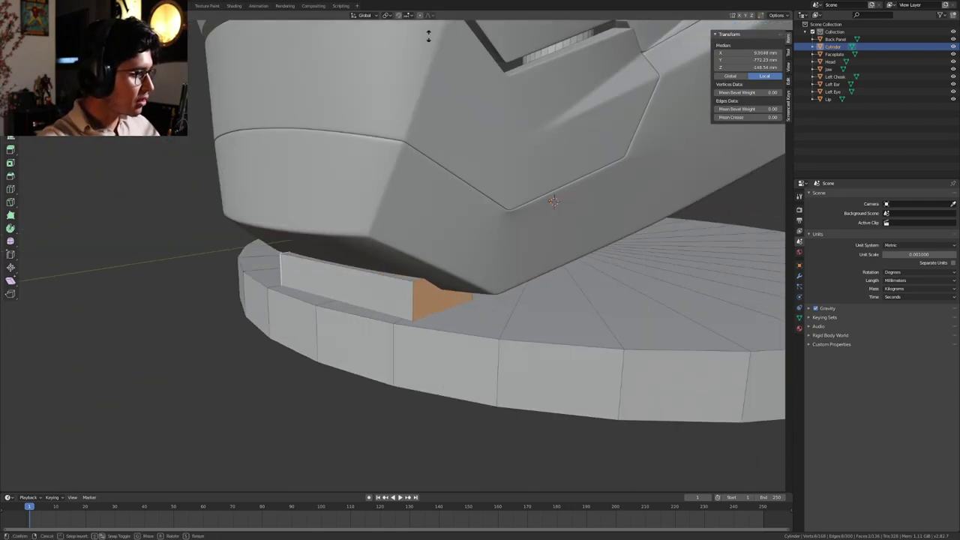
pyautogui.click(397, 412)
pyautogui.moveTo(396, 412); pyautogui.dragTo(308, 334, button='middle')
pyautogui.scroll(-4, 338, 315)
pyautogui.press('KP_3')
pyautogui.moveTo(375, 289); pyautogui.dragTo(464, 289, button='middle')
pyautogui.press('Tab')
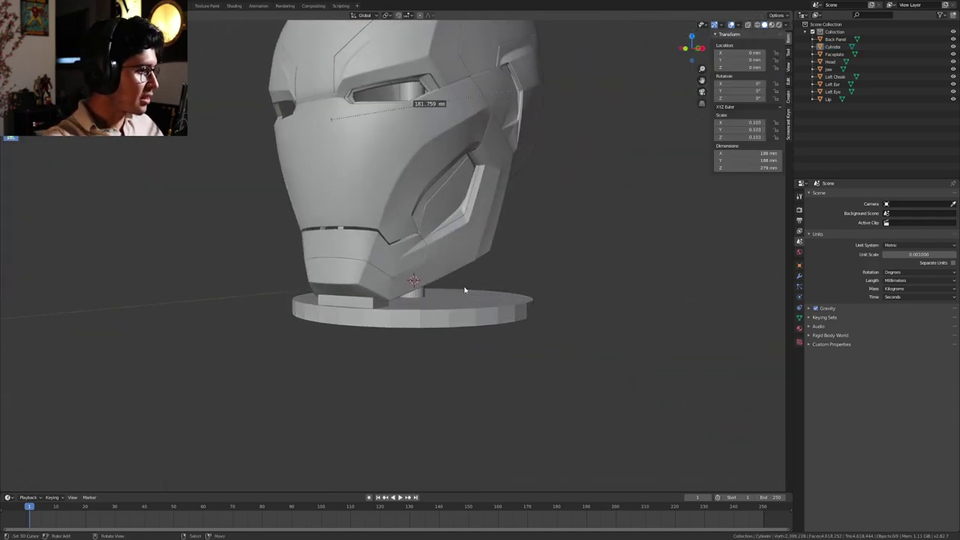
# Add a Boolean modifier to the stand, set to Difference, with the Jaw as its object
pyautogui.scroll(5, 540, 274)
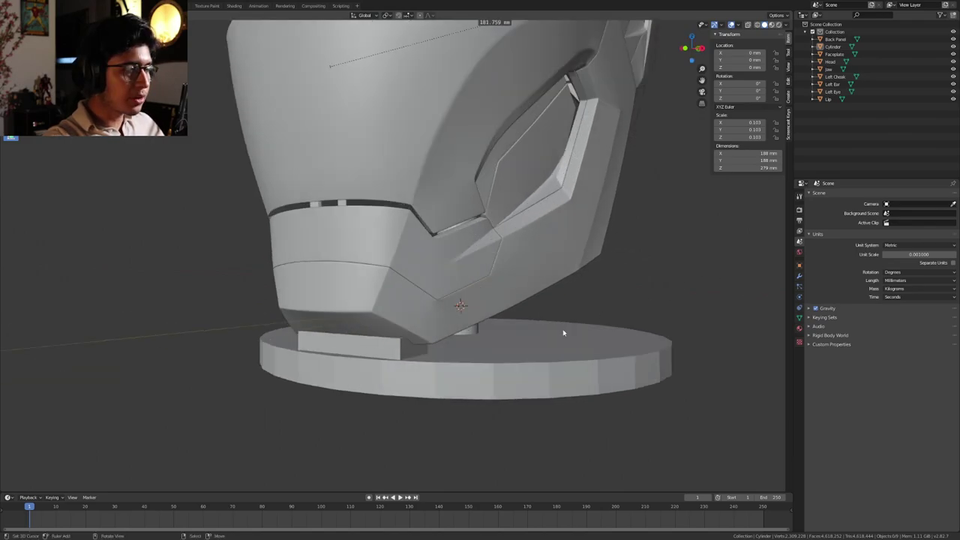
pyautogui.click(544, 343)
pyautogui.keyDown('shift'); pyautogui.moveTo(573, 282); pyautogui.dragTo(547, 356, button='middle'); pyautogui.keyUp('shift')
pyautogui.scroll(-2, 546, 358)
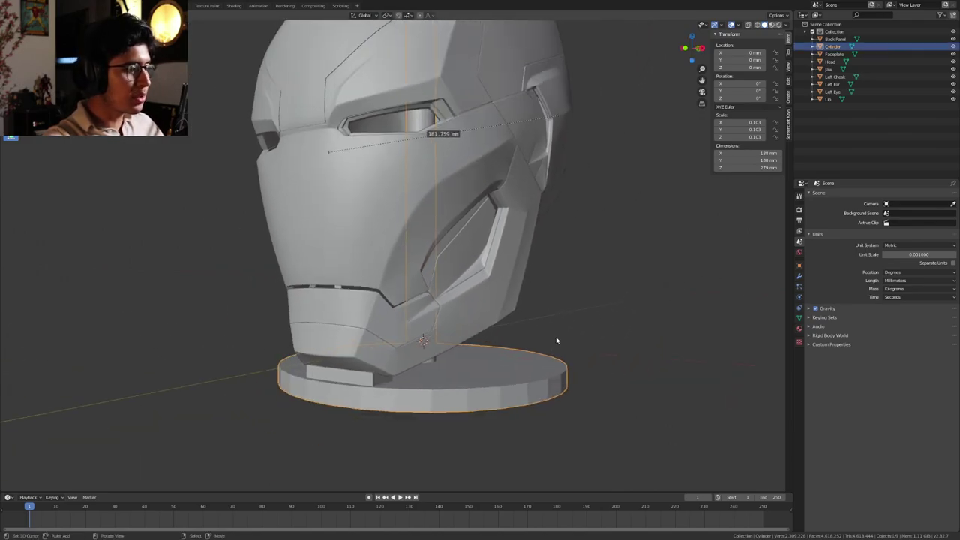
pyautogui.click(798, 275)
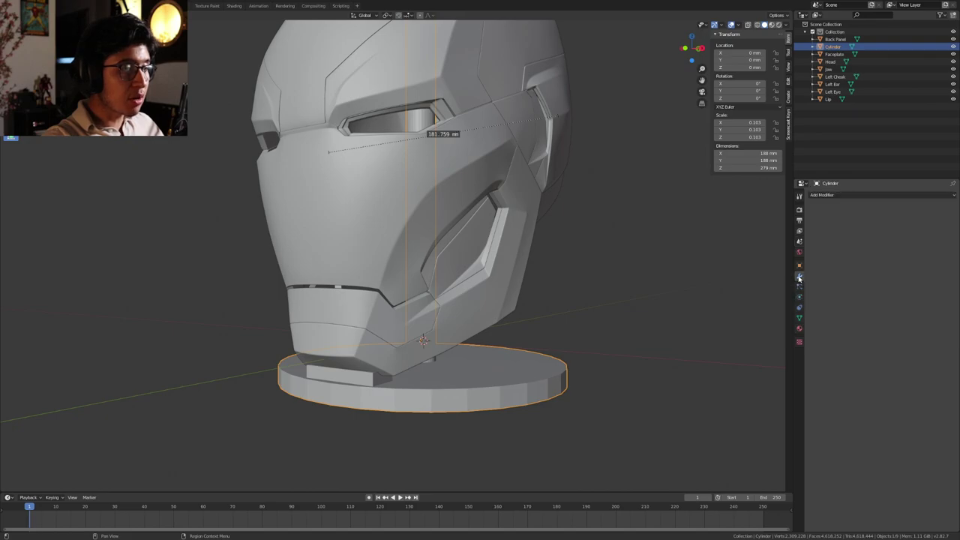
pyautogui.click(893, 196)
pyautogui.click(807, 228)
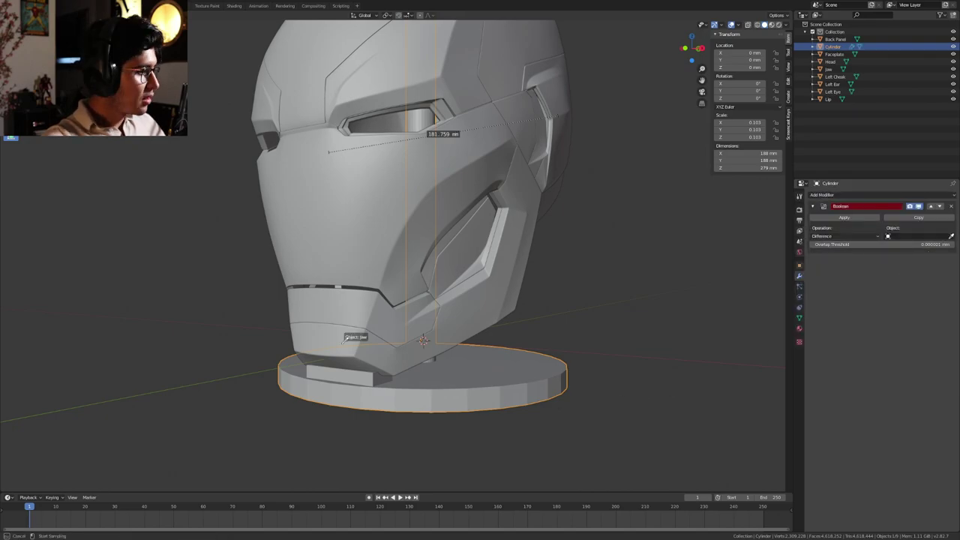
pyautogui.click(327, 336)
# Hide the jaw temporarily to examine the notch it cuts into the chin block, and show it again
pyautogui.scroll(4, 369, 277)
pyautogui.keyDown('shift'); pyautogui.moveTo(330, 339); pyautogui.dragTo(382, 268, button='middle'); pyautogui.keyUp('shift')
pyautogui.scroll(-1, 370, 266)
pyautogui.rightClick(370, 264)
pyautogui.scroll(1, 415, 277)
pyautogui.press('h')
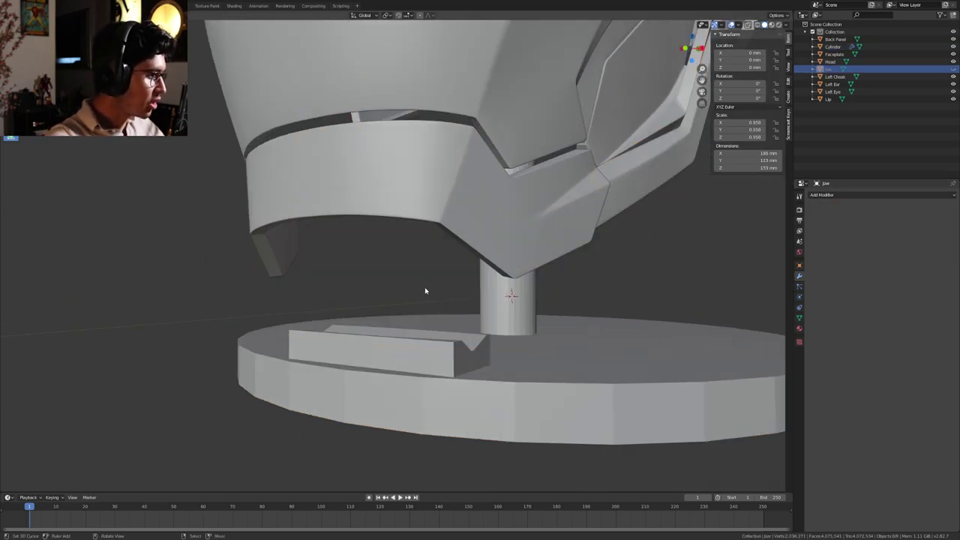
pyautogui.moveTo(425, 290); pyautogui.dragTo(405, 297, button='middle')
pyautogui.keyDown('shift'); pyautogui.moveTo(404, 297); pyautogui.dragTo(437, 250, button='middle'); pyautogui.keyUp('shift')
pyautogui.scroll(3, 450, 252)
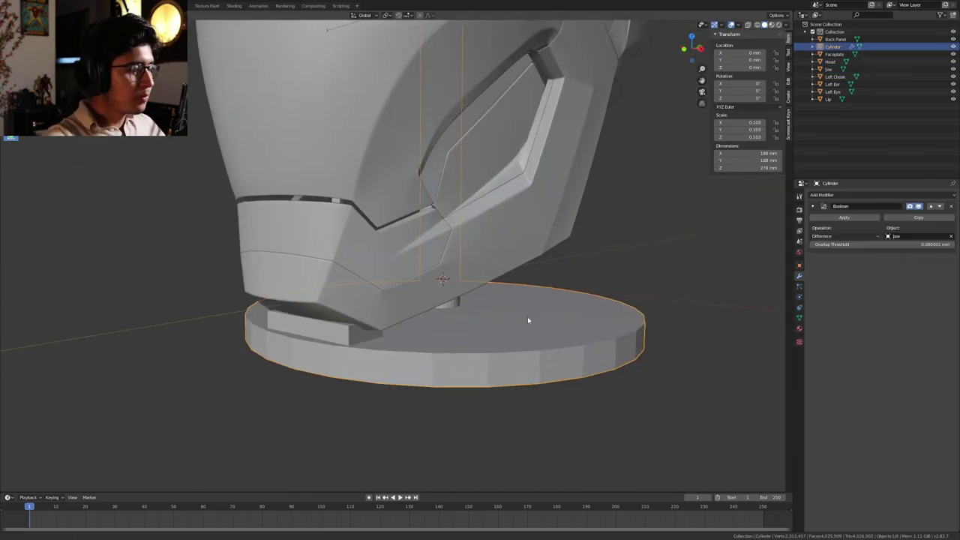
# Apply the jaw Boolean to the stand and inspect the faces of the chin-shaped groove in edit mode
pyautogui.scroll(-2, 552, 293)
pyautogui.moveTo(529, 318); pyautogui.dragTo(533, 292, button='middle')
pyautogui.scroll(3, 539, 295)
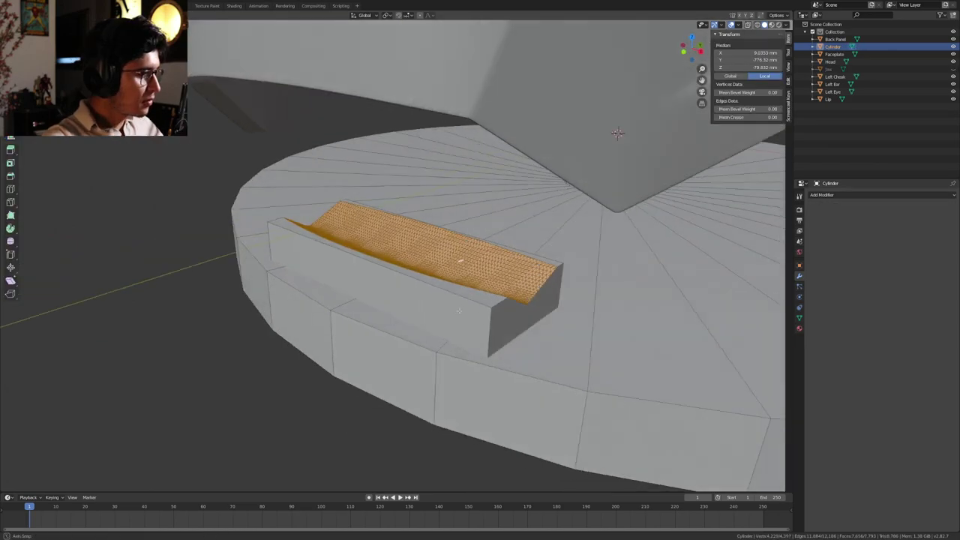
pyautogui.moveTo(459, 310); pyautogui.dragTo(459, 273, button='middle')
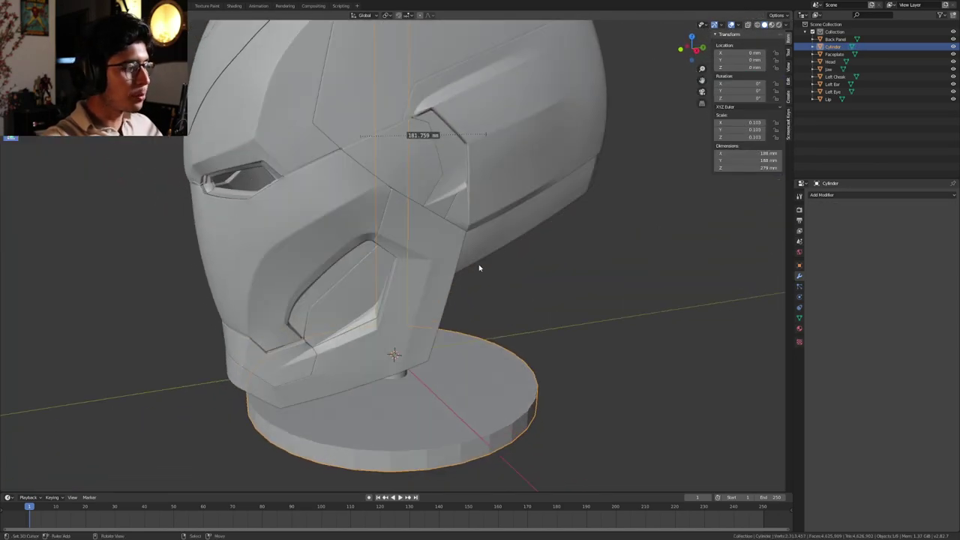
# Add a second Boolean modifier to the stand to trim its flared top against the helmet's dome, and apply it
pyautogui.press('KP_3')
pyautogui.moveTo(478, 268); pyautogui.dragTo(484, 339, button='middle')
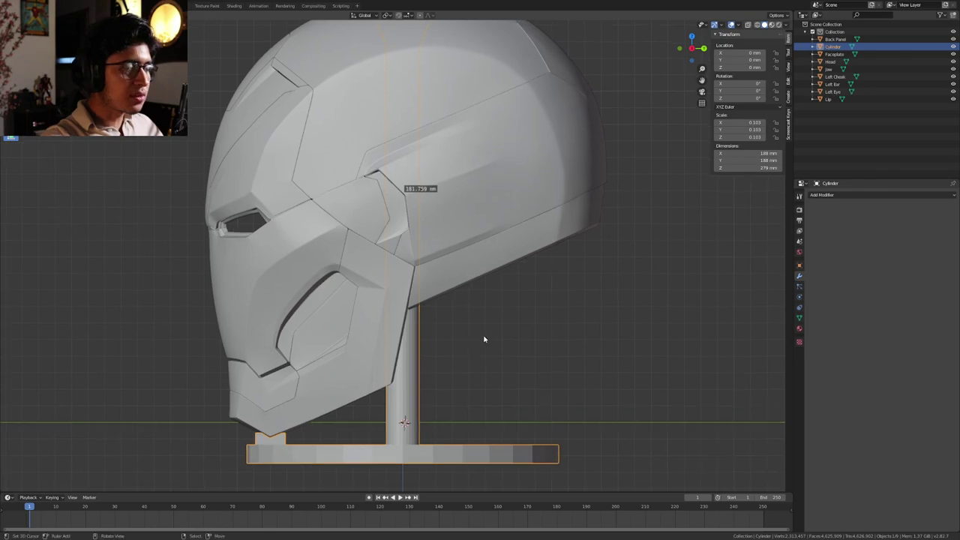
pyautogui.click(857, 194)
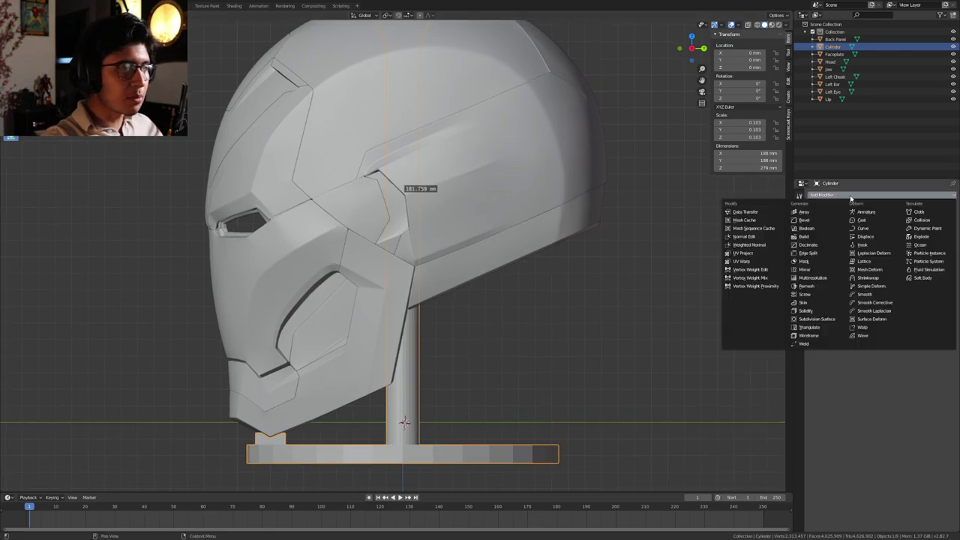
pyautogui.click(814, 229)
pyautogui.click(951, 235)
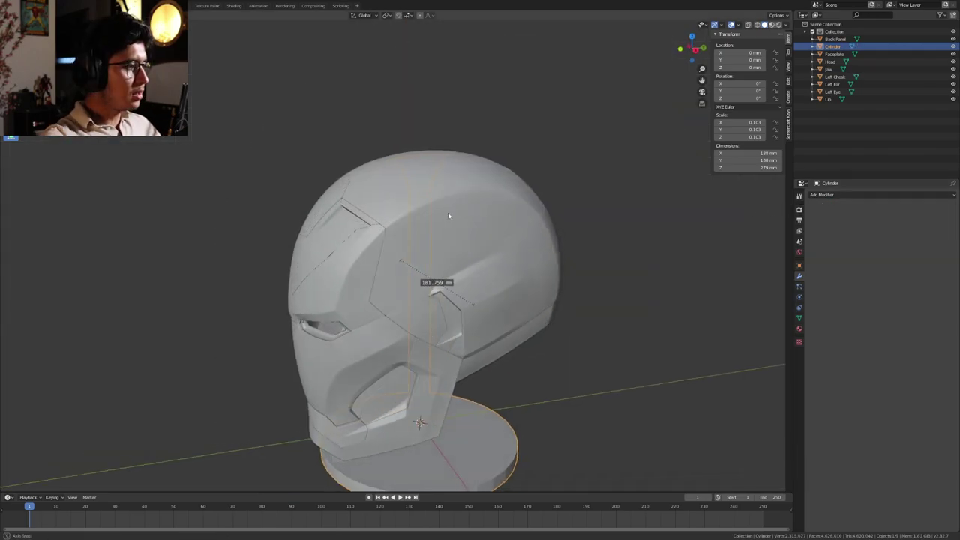
# Hide every helmet part so only the stand shows, and examine the trimmed surface of its flared top
pyautogui.moveTo(448, 214); pyautogui.dragTo(473, 218, button='middle')
pyautogui.keyDown('shift'); pyautogui.moveTo(439, 250); pyautogui.dragTo(455, 214, button='middle'); pyautogui.keyUp('shift')
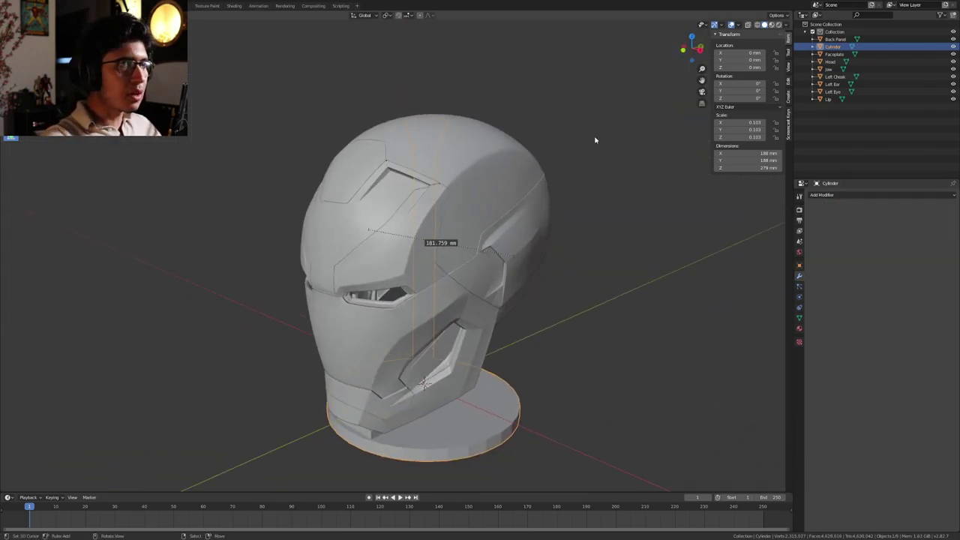
pyautogui.click(953, 54)
pyautogui.click(953, 62)
pyautogui.click(953, 69)
pyautogui.click(953, 78)
pyautogui.click(953, 85)
pyautogui.click(953, 92)
pyautogui.click(953, 99)
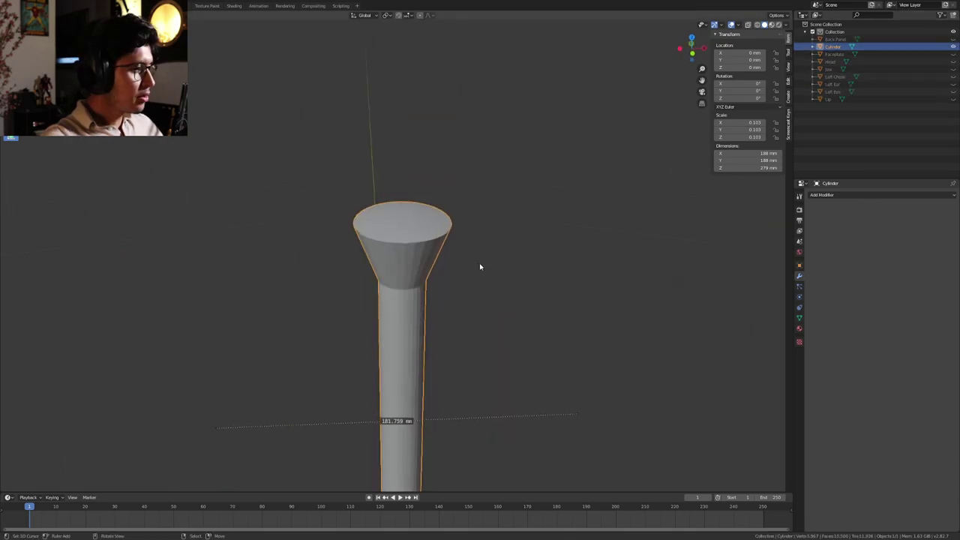
pyautogui.scroll(3, 480, 265)
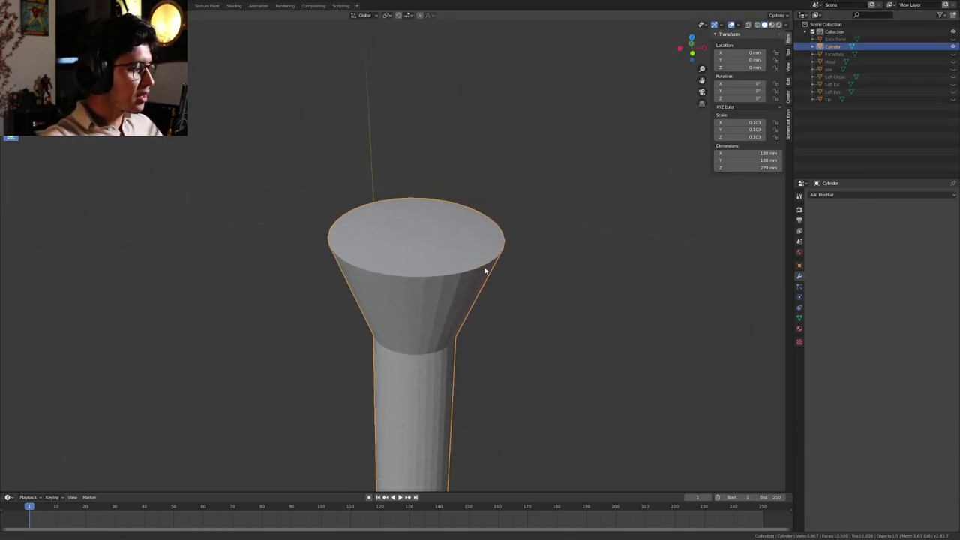
pyautogui.moveTo(485, 270); pyautogui.dragTo(490, 251, button='middle')
pyautogui.scroll(4, 466, 313)
pyautogui.scroll(4, 464, 235)
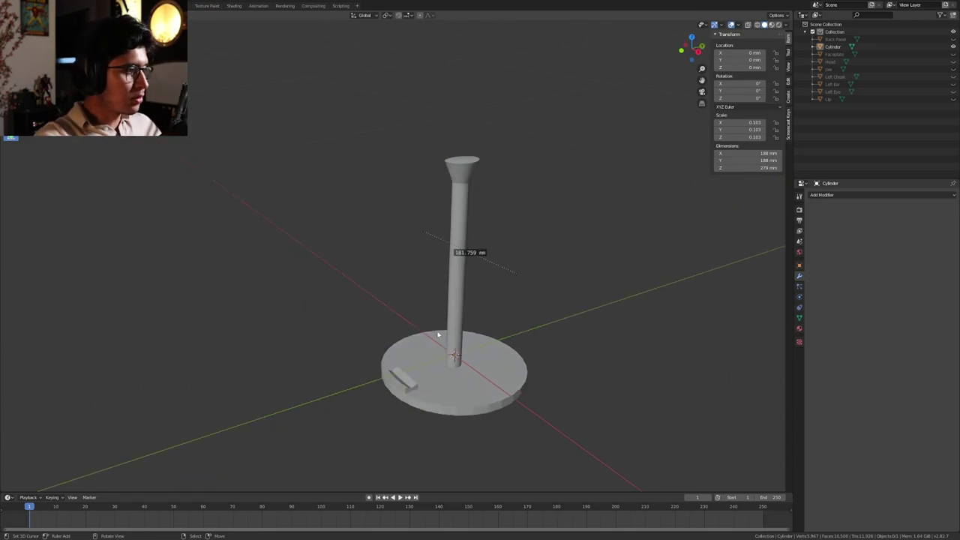
# Export only the selected stand as an STL file named HelmetStand.stl in the folder with the helmet parts
pyautogui.click(456, 225)
pyautogui.click(17, 6)
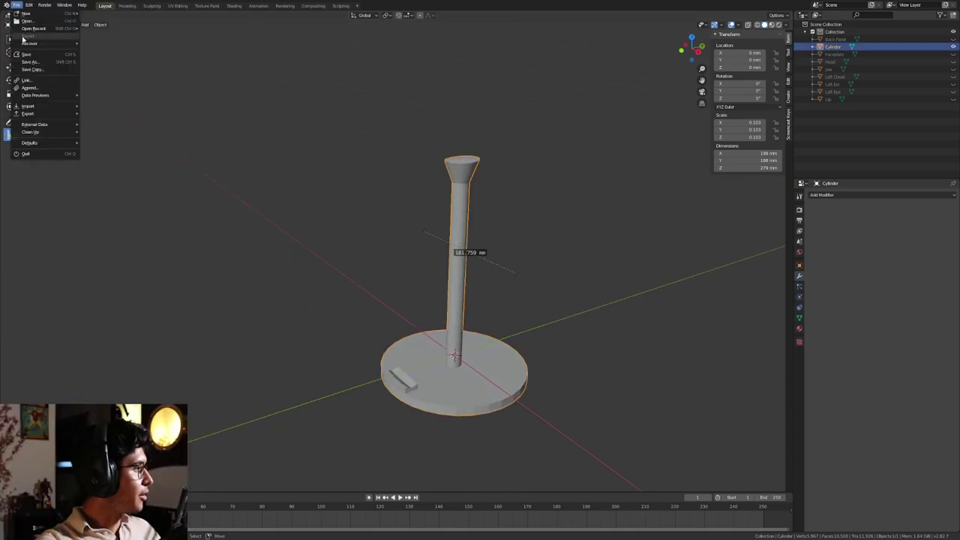
pyautogui.moveTo(45, 113)
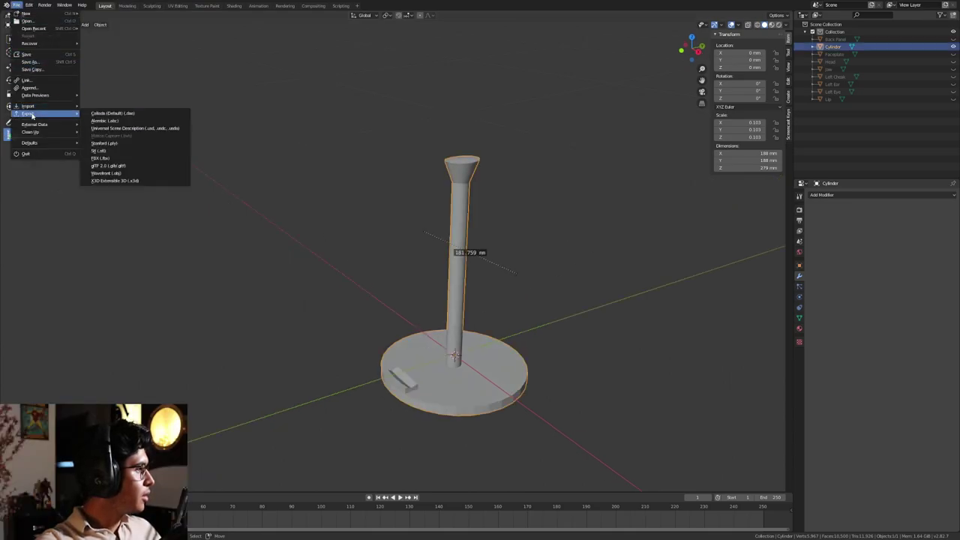
pyautogui.click(101, 150)
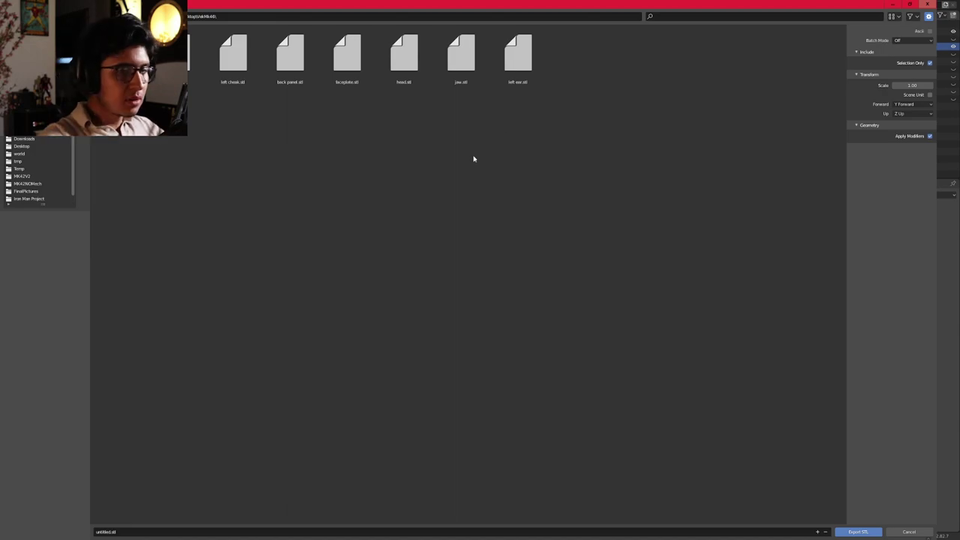
pyautogui.click(143, 531)
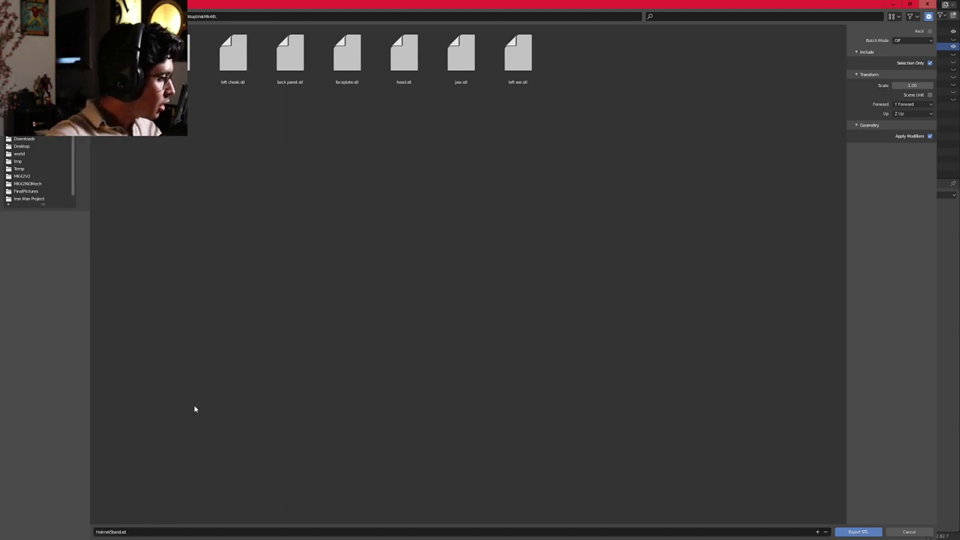
pyautogui.click(858, 532)
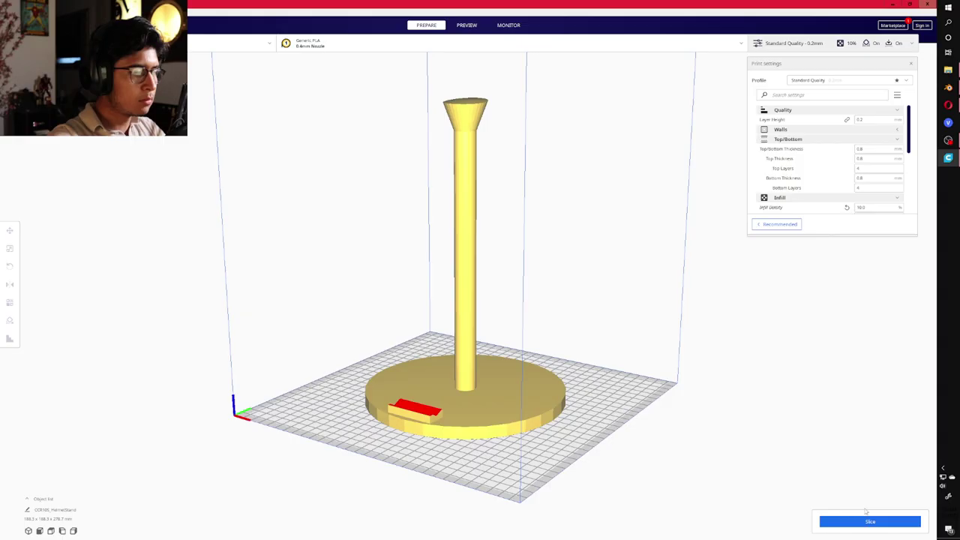
# Slice the stand in Cura at Standard Quality 0.2 mm and lower the layer preview to the chin block's interior
pyautogui.click(869, 521)
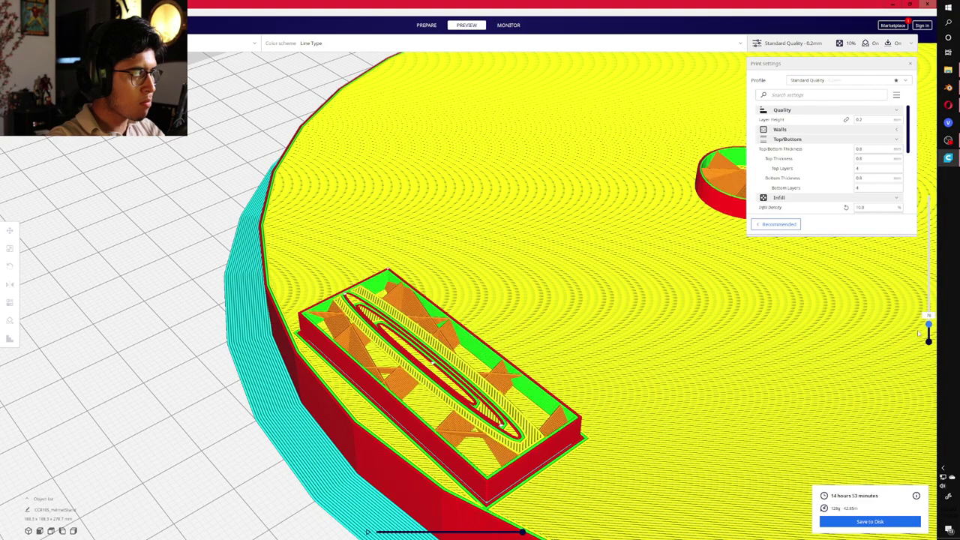
pyautogui.moveTo(928, 327); pyautogui.dragTo(914, 333)
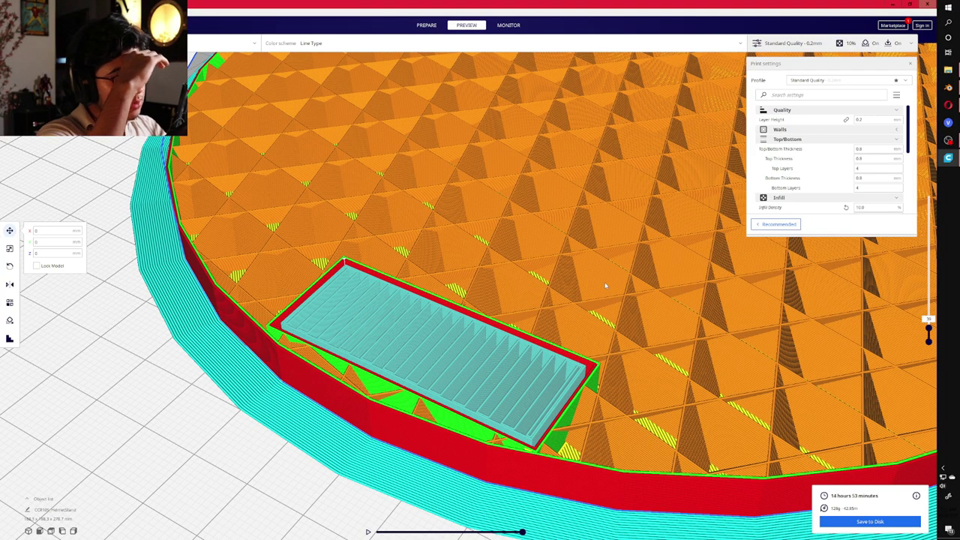
pyautogui.moveTo(556, 110); pyautogui.dragTo(673, 323, button='right')
# Examine the sliced layers around the chin block for walls and support material inside the base
pyautogui.press('Up')
pyautogui.press('Up')
pyautogui.press('Up')
pyautogui.press('Up')
pyautogui.press('Up')
pyautogui.press('Up')
pyautogui.press('Up')
pyautogui.press('Up')
pyautogui.press('Up')
pyautogui.press('Up')
pyautogui.press('Up')
pyautogui.press('Up')
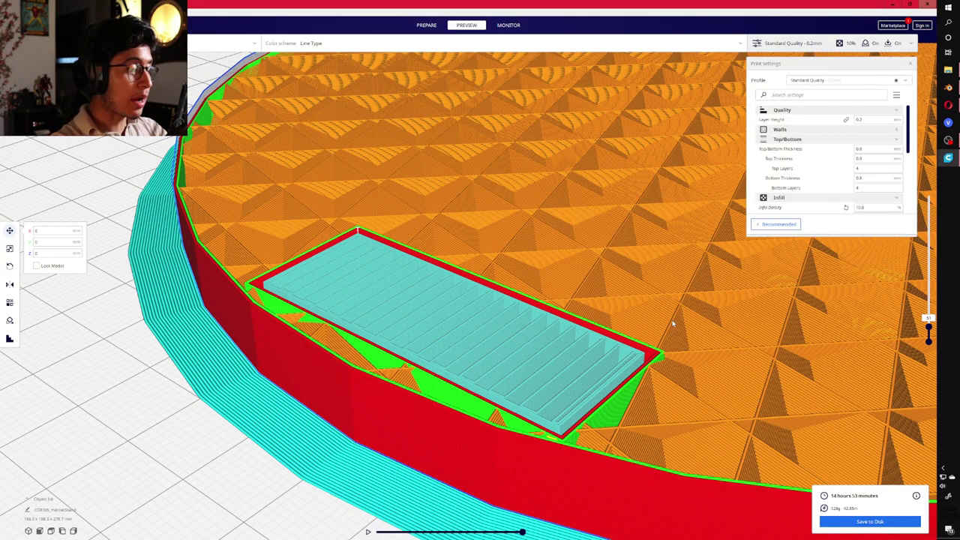
pyautogui.scroll(2, 840, 321)
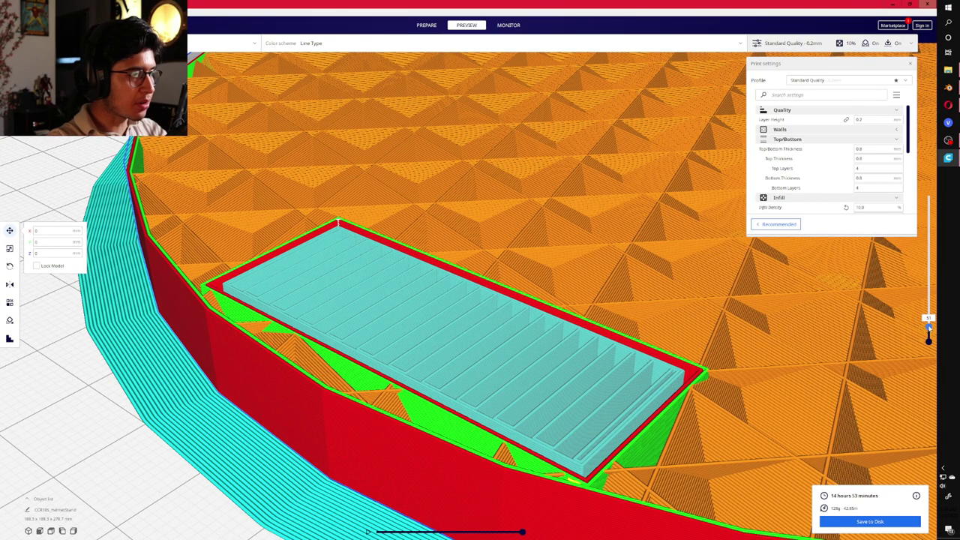
pyautogui.moveTo(928, 327); pyautogui.dragTo(937, 325)
pyautogui.moveTo(938, 327); pyautogui.dragTo(937, 328)
pyautogui.moveTo(633, 330); pyautogui.dragTo(458, 266, button='right')
pyautogui.moveTo(432, 321); pyautogui.dragTo(498, 338, button='right')
pyautogui.scroll(3, 498, 337)
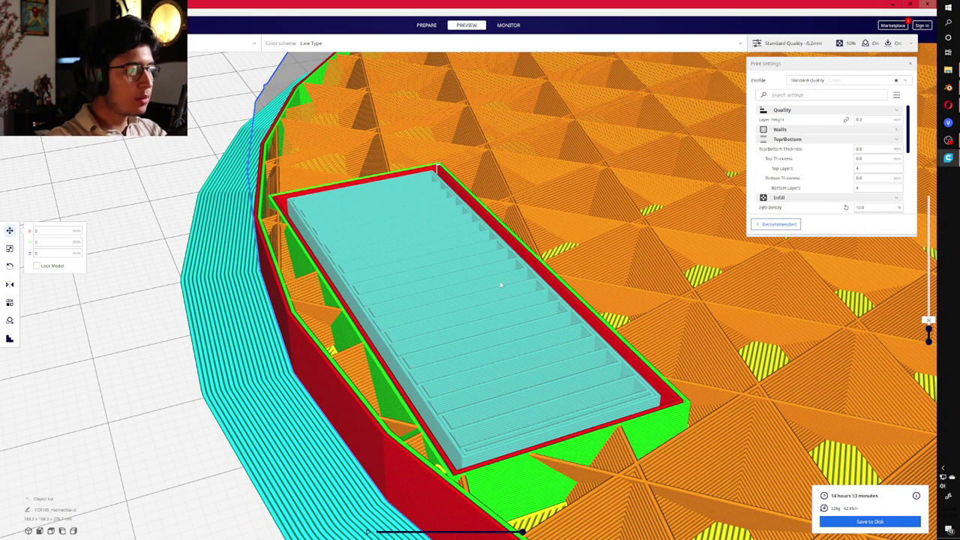
# Switch to Blender and recalculate the normals of the stand's entire mesh to face outside
pyautogui.click(947, 87)
pyautogui.press('Tab')
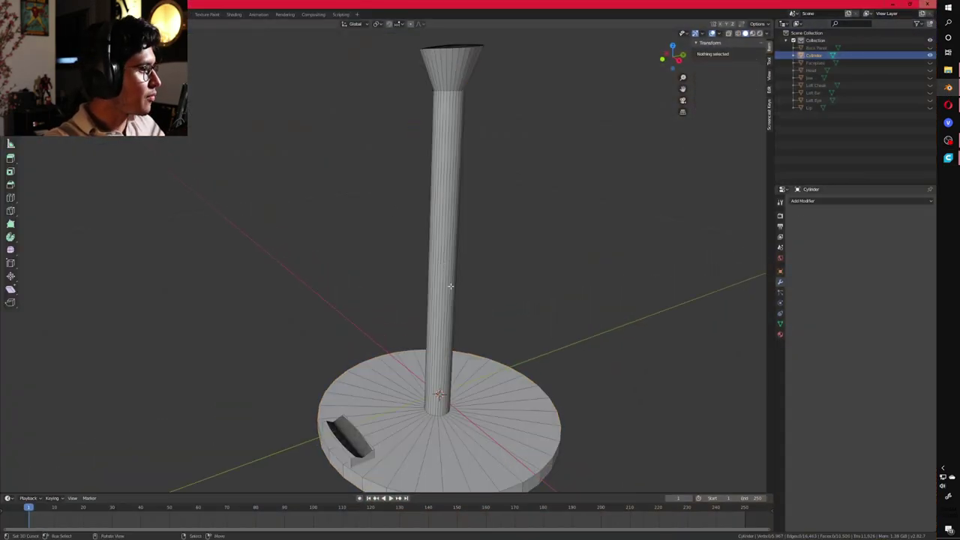
pyautogui.keyDown('shift'); pyautogui.scroll(-2, 444, 267); pyautogui.keyUp('shift')
pyautogui.press('a')
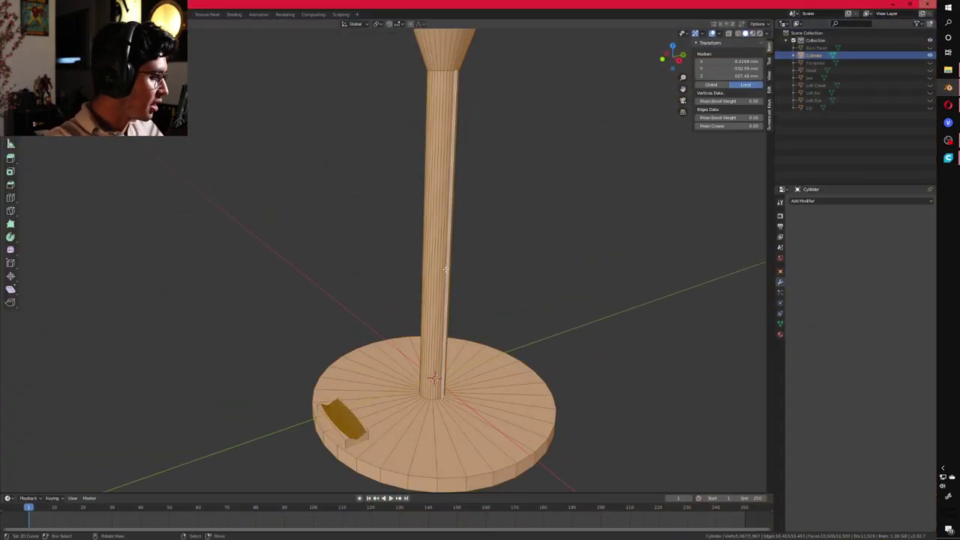
pyautogui.hotkey('shift', 'n')
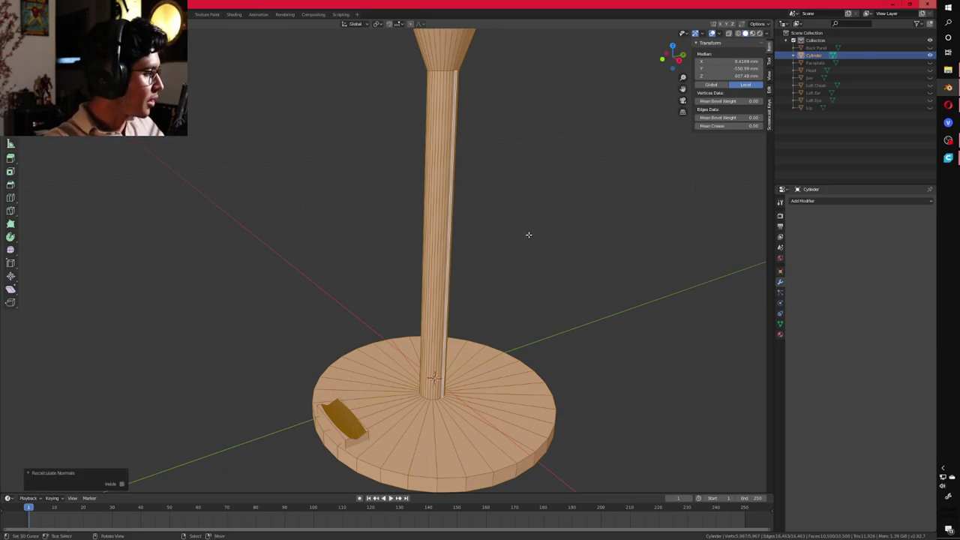
pyautogui.press('Tab')
pyautogui.scroll(-3, 462, 211)
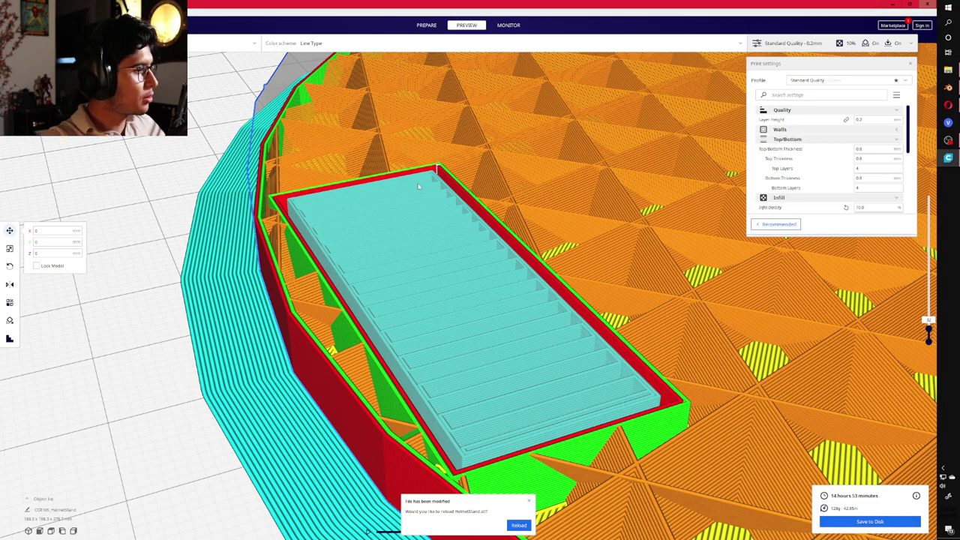
# Switch to Cura, return to the Prepare stage and delete the old helmet stand from the build plate
pyautogui.moveTo(418, 186); pyautogui.dragTo(453, 174, button='right')
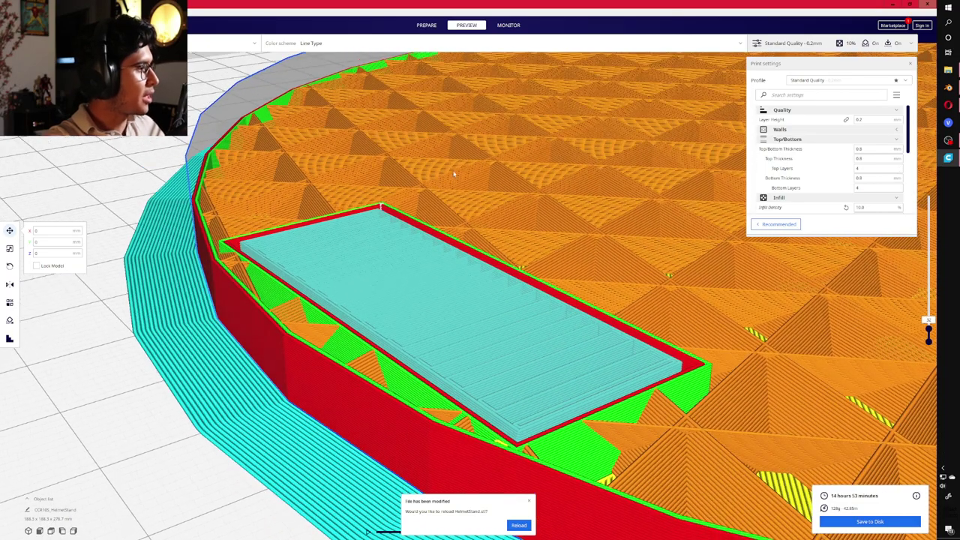
pyautogui.click(426, 26)
pyautogui.scroll(-10, 459, 137)
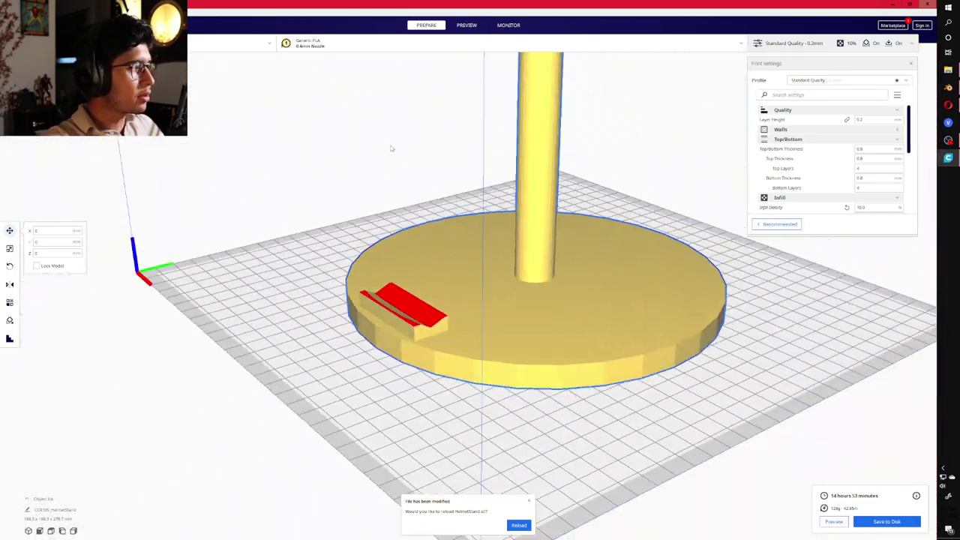
pyautogui.moveTo(390, 148); pyautogui.dragTo(532, 286, button='right')
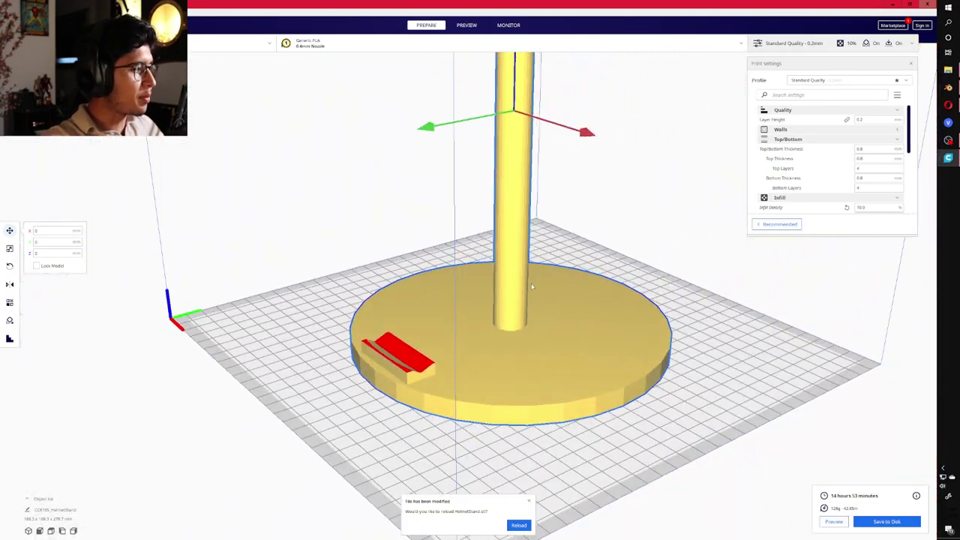
pyautogui.rightClick(531, 286)
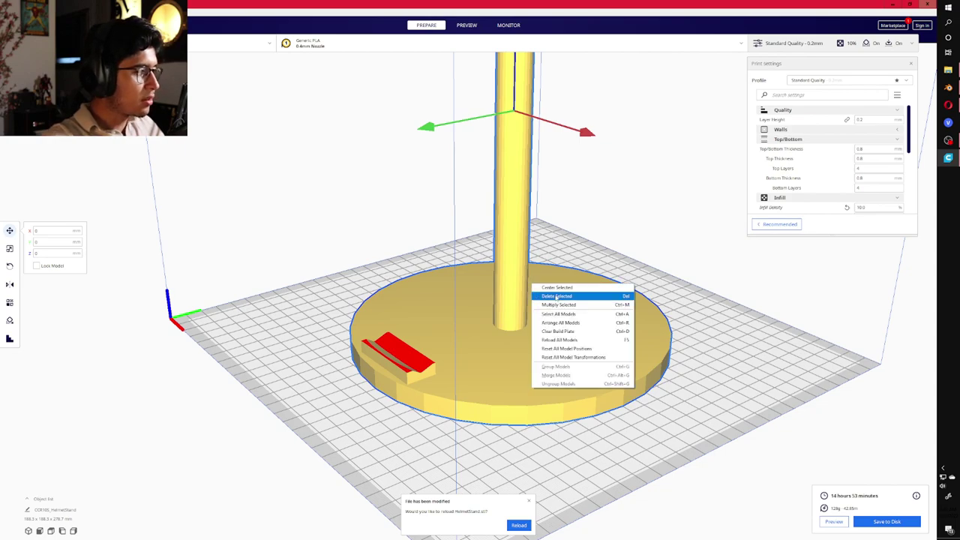
pyautogui.click(556, 297)
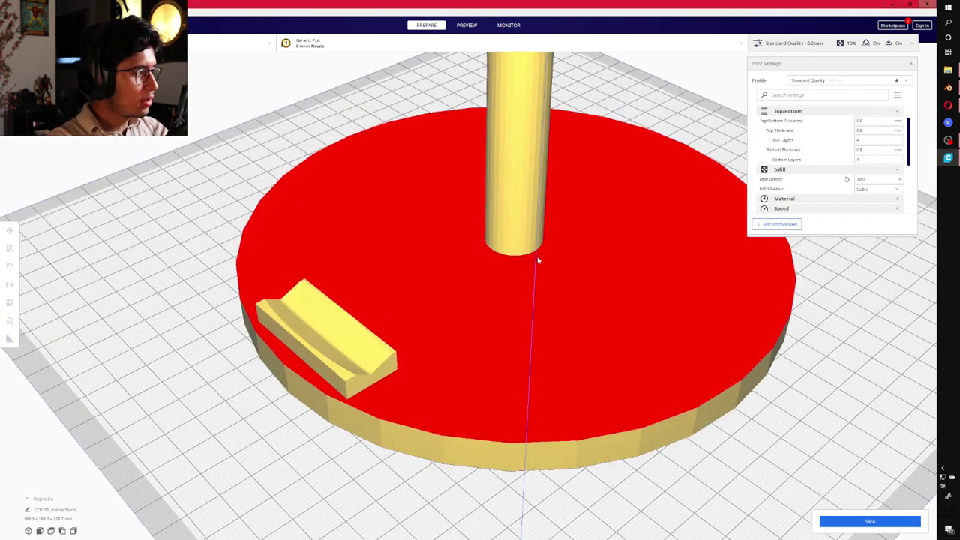
# Examine the reloaded stand's base, chin block and flared top for inverted faces
pyautogui.moveTo(538, 259); pyautogui.dragTo(555, 236, button='right')
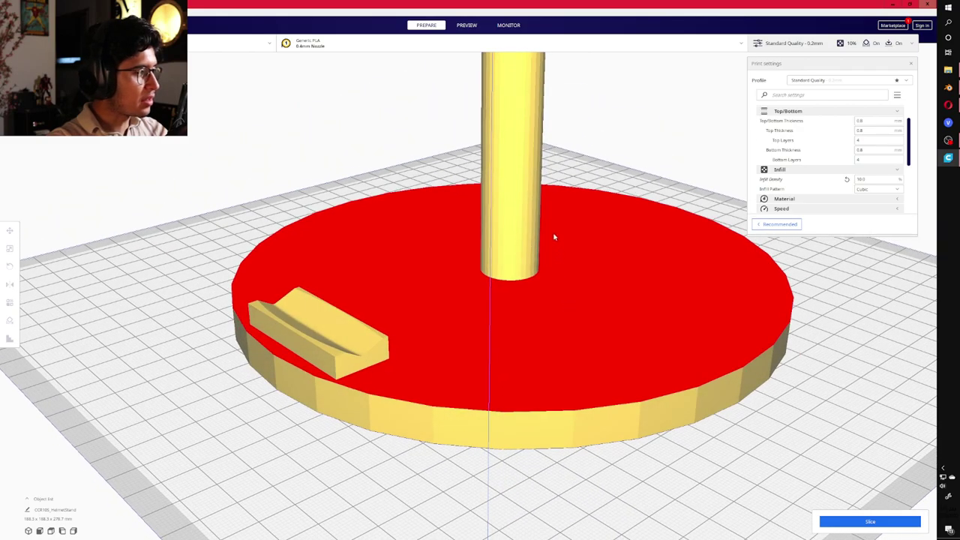
pyautogui.scroll(-5, 526, 174)
pyautogui.scroll(-2, 525, 174)
pyautogui.moveTo(518, 217); pyautogui.dragTo(521, 388, button='middle')
pyautogui.moveTo(521, 266); pyautogui.dragTo(515, 330, button='right')
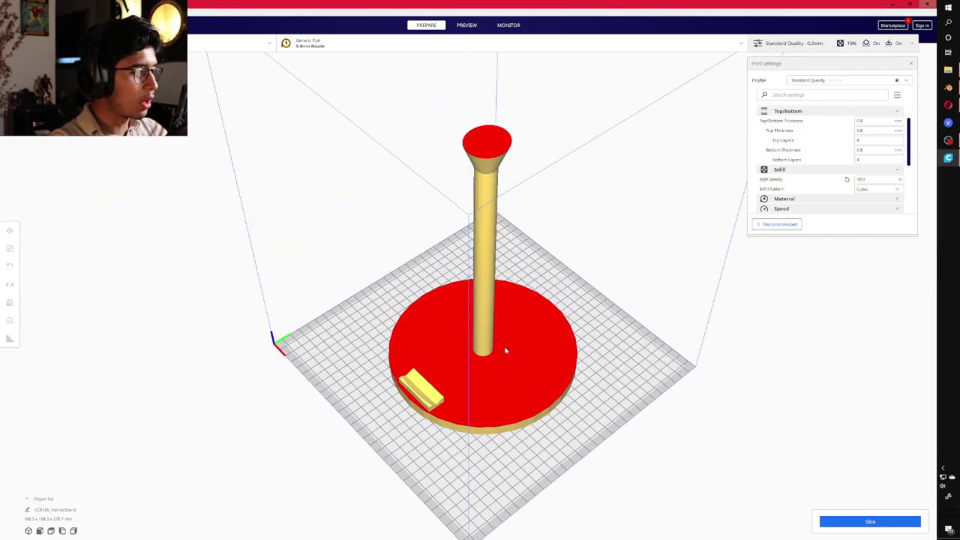
pyautogui.scroll(5, 505, 350)
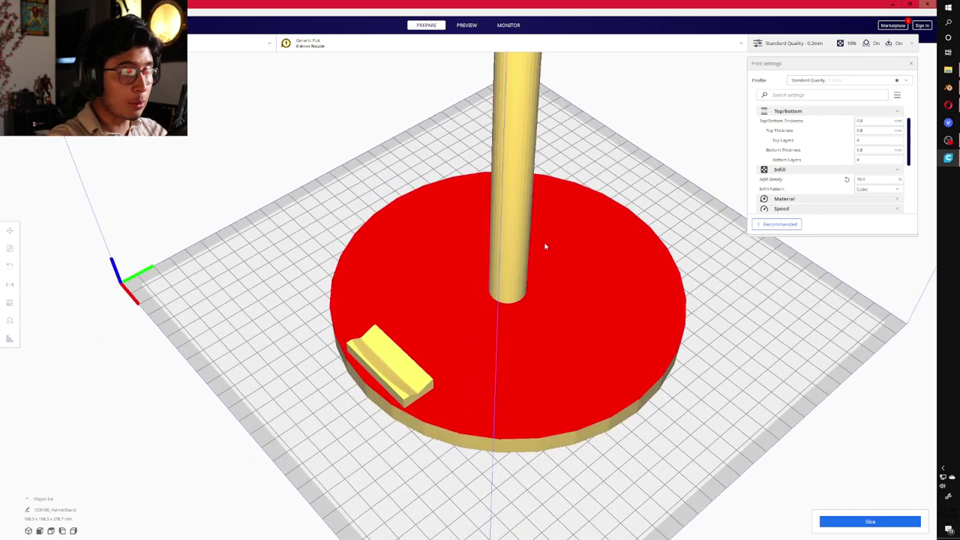
pyautogui.moveTo(492, 292); pyautogui.dragTo(469, 261, button='right')
pyautogui.scroll(5, 469, 261)
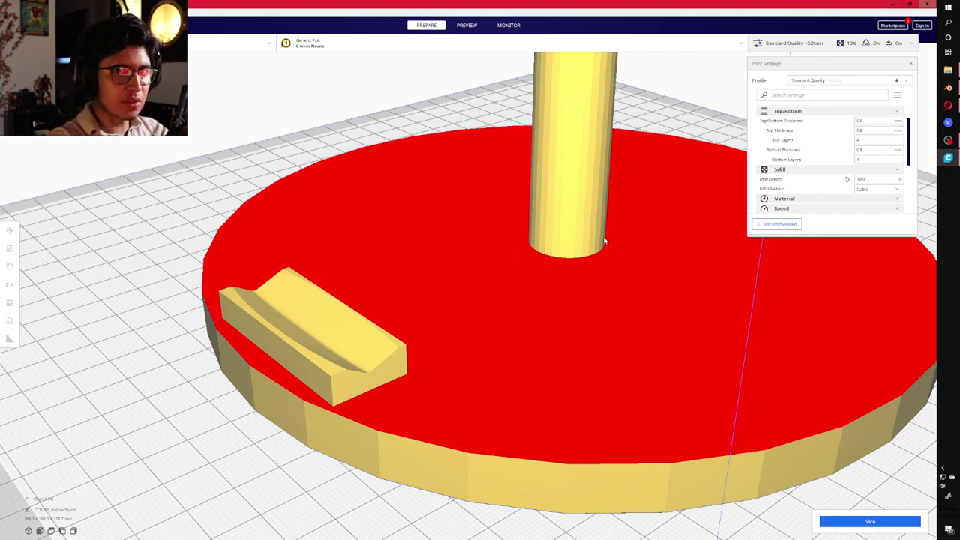
# Switch to Blender and recalculate the normals of only the linked base and pillar geometry, leaving out the chin block
pyautogui.click(948, 89)
pyautogui.scroll(3, 548, 224)
pyautogui.moveTo(548, 224); pyautogui.dragTo(540, 230, button='middle')
pyautogui.keyDown('shift'); pyautogui.moveTo(474, 339); pyautogui.dragTo(428, 236, button='middle'); pyautogui.keyUp('shift')
pyautogui.press('Tab')
pyautogui.click(432, 199)
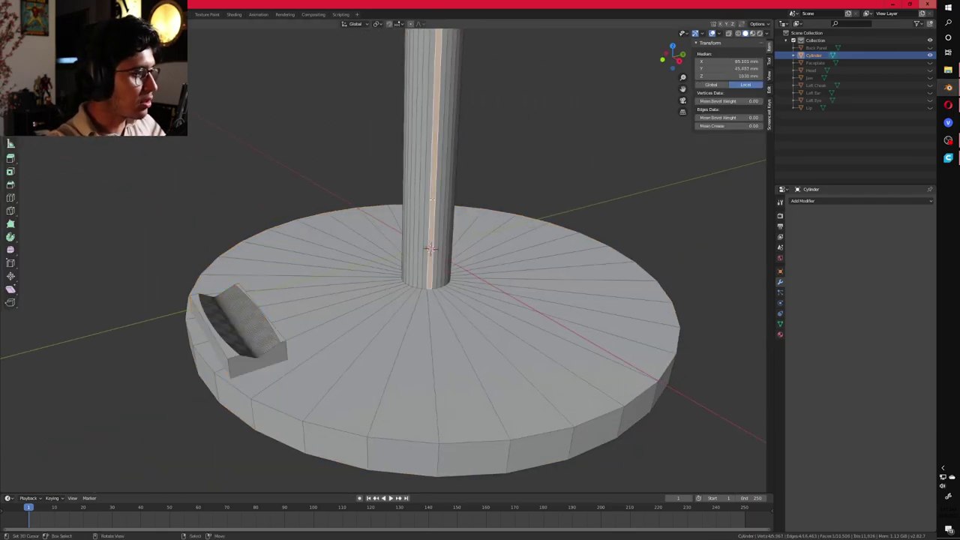
pyautogui.hotkey('ctrl', 'l')
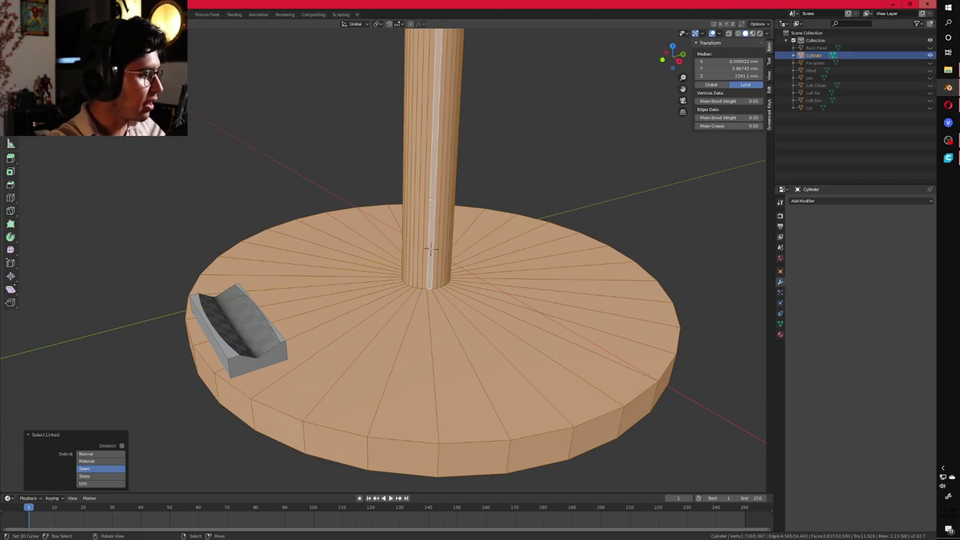
pyautogui.hotkey('shift', 'n')
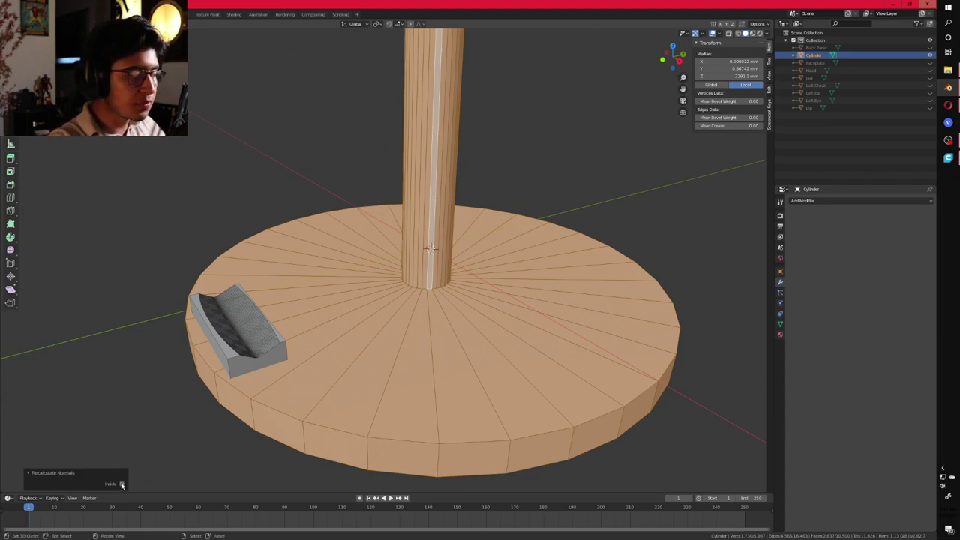
pyautogui.hotkey('alt', 'a')
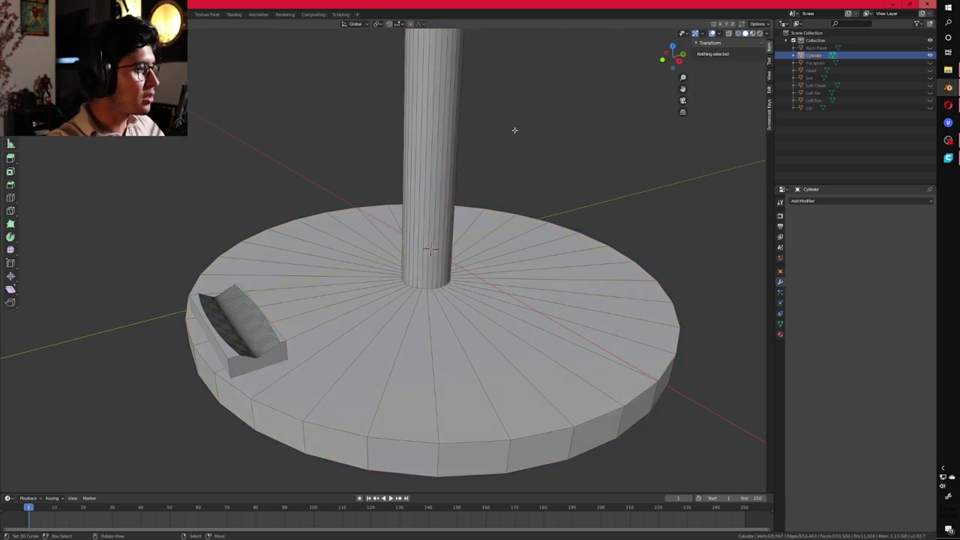
pyautogui.press('Tab')
pyautogui.scroll(-5, 506, 132)
pyautogui.keyDown('shift'); pyautogui.moveTo(454, 188); pyautogui.dragTo(440, 296, button='middle'); pyautogui.keyUp('shift')
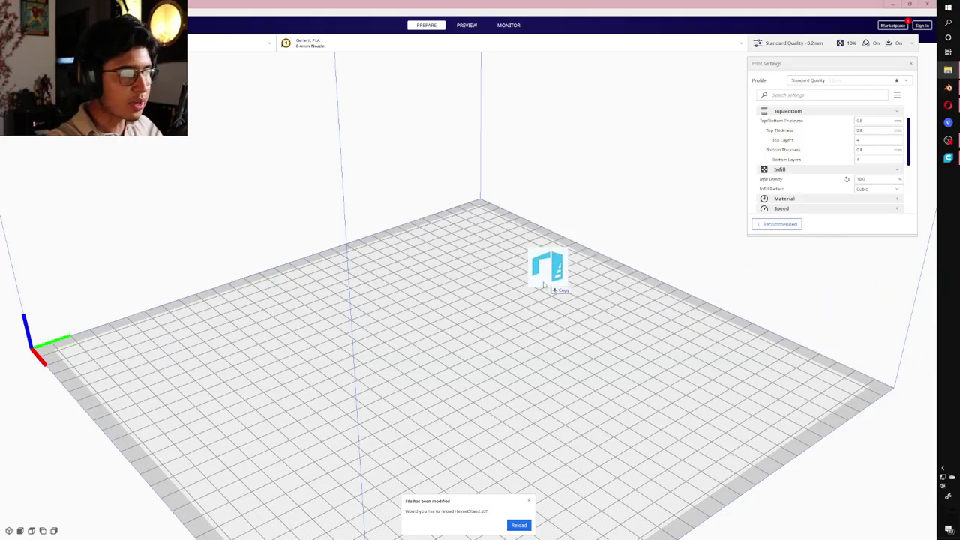
# Load the re-exported HelmetStand.stl onto Cura's empty build plate and slice it for previewing
pyautogui.moveTo(546, 284); pyautogui.dragTo(469, 298)
pyautogui.scroll(-5, 468, 299)
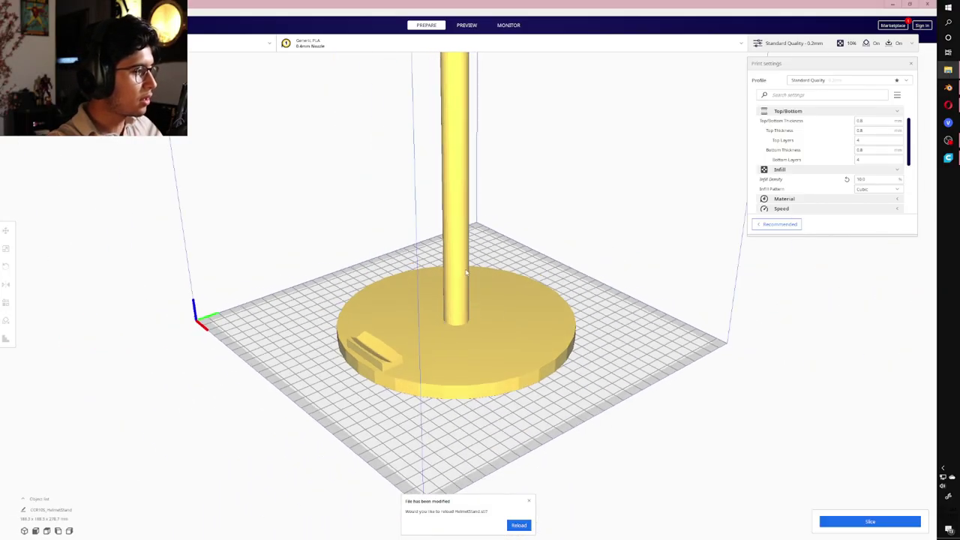
pyautogui.scroll(5, 492, 357)
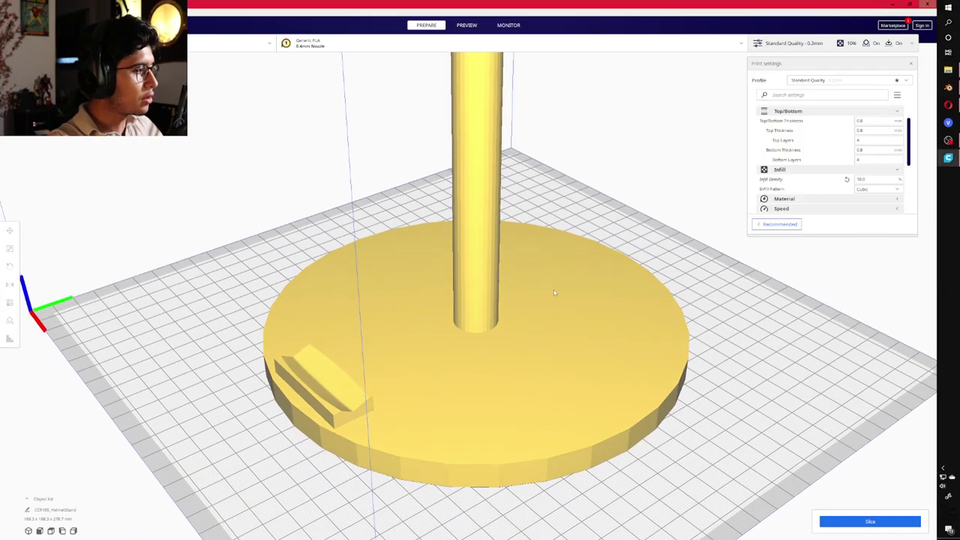
pyautogui.click(870, 521)
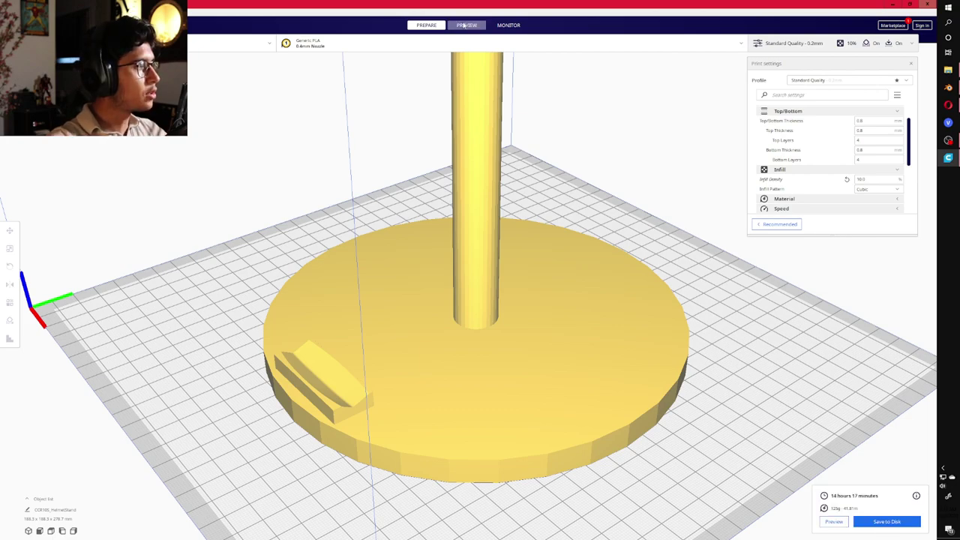
pyautogui.click(870, 521)
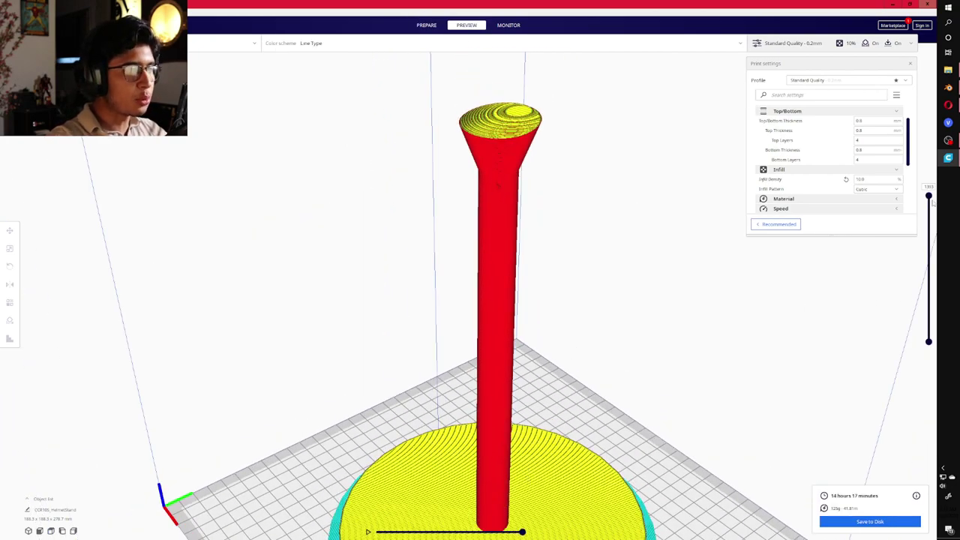
# Lower the layer preview down the pillar towards the base to inspect the sliced stand around the chin block
pyautogui.moveTo(930, 197); pyautogui.dragTo(928, 291)
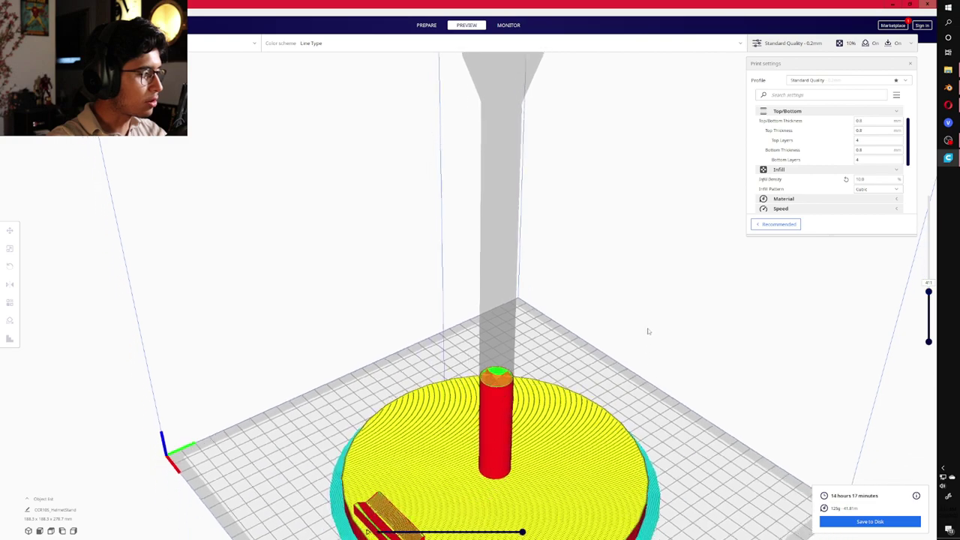
pyautogui.moveTo(649, 331); pyautogui.dragTo(698, 120, button='middle')
pyautogui.scroll(3, 657, 379)
pyautogui.moveTo(572, 381); pyautogui.dragTo(581, 330, button='middle')
pyautogui.moveTo(929, 292); pyautogui.dragTo(909, 314)
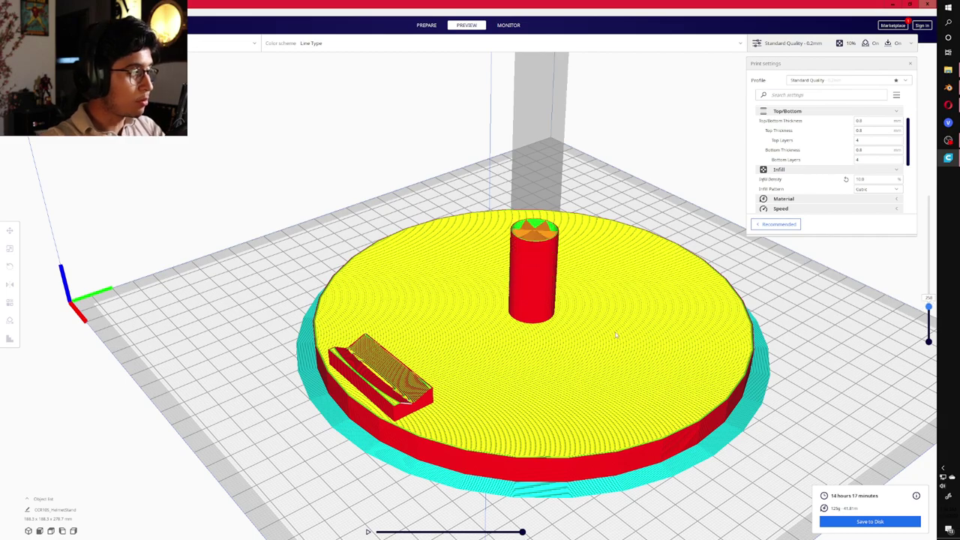